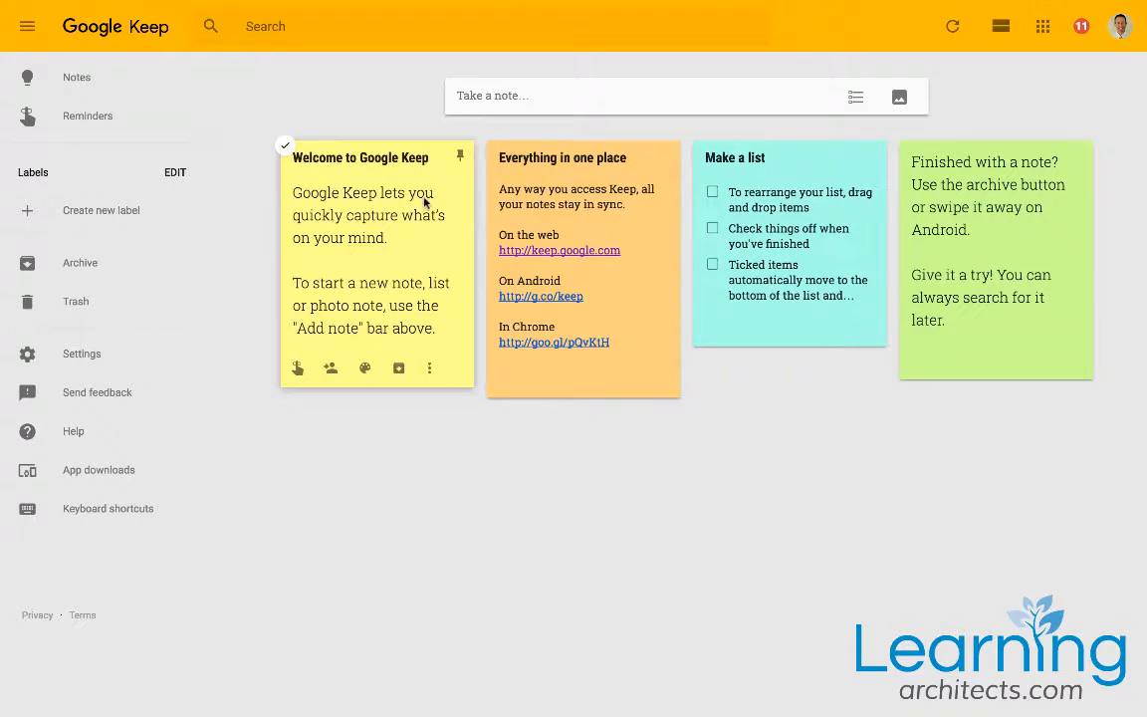
# Reorder the notes so "Make a list" comes first and "Welcome to Google Keep" third, and archive the "Finished with a note?" note.
pyautogui.moveTo(394, 199); pyautogui.dragTo(617, 217)
pyautogui.moveTo(794, 236); pyautogui.dragTo(418, 184)
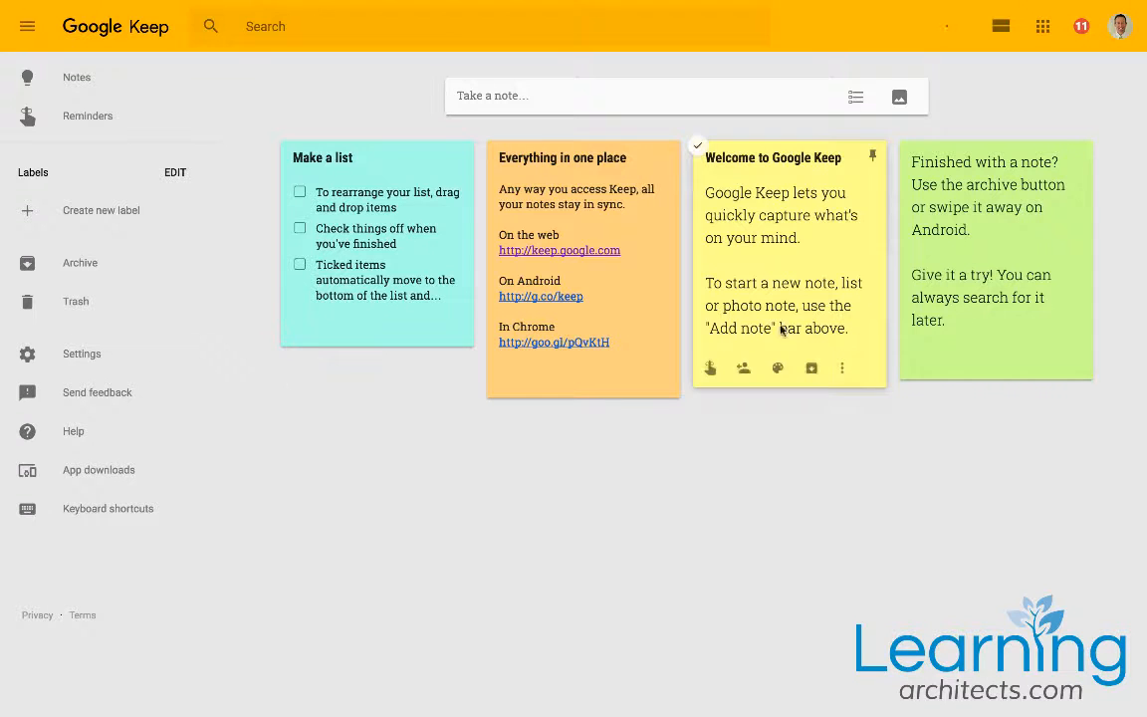
pyautogui.moveTo(955, 178); pyautogui.dragTo(993, 184)
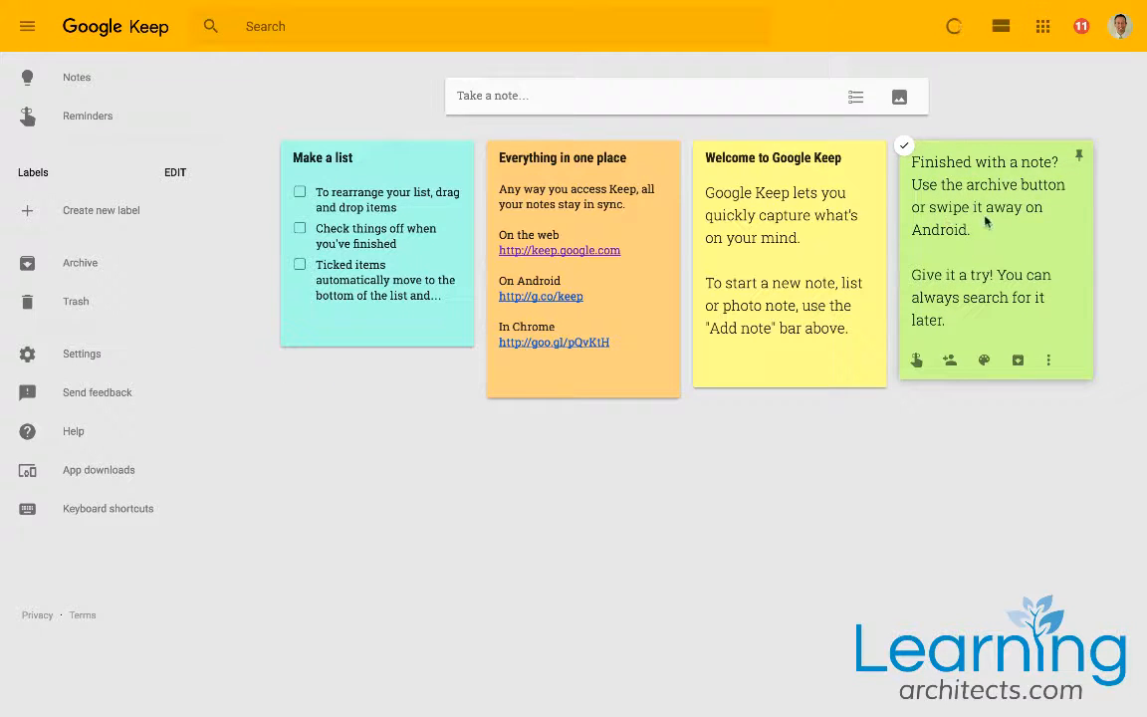
pyautogui.click(1017, 363)
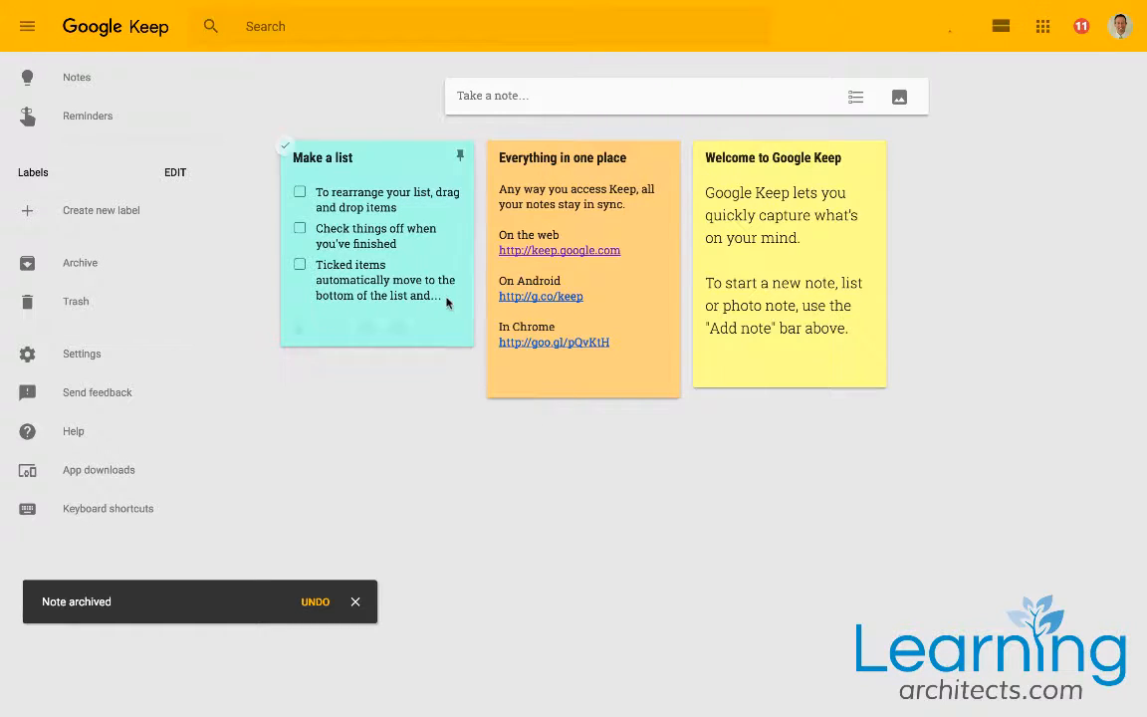
# Open the Reminders view to see the notes with upcoming reminders.
pyautogui.click(61, 86)
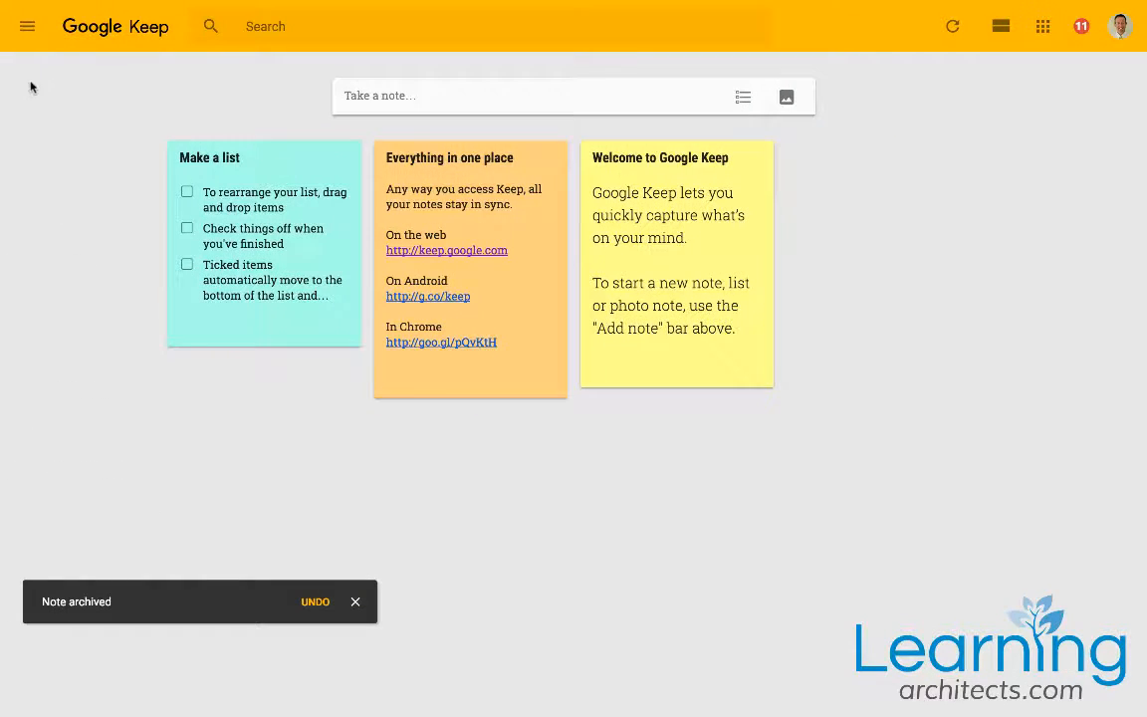
pyautogui.click(27, 30)
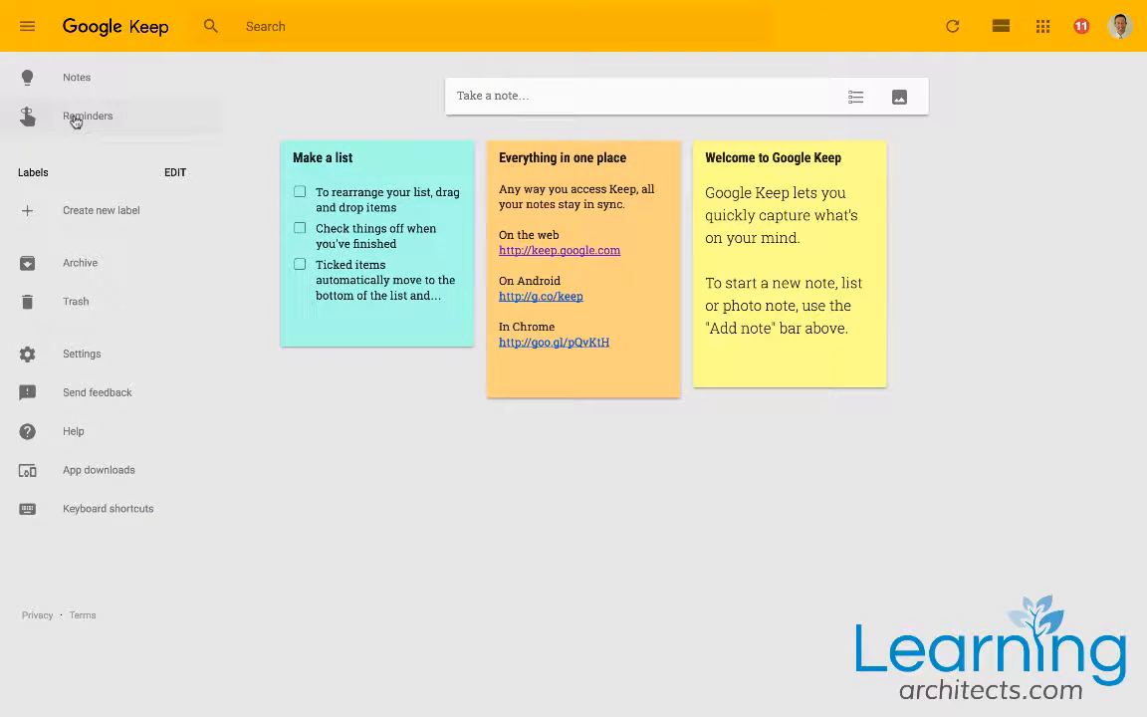
pyautogui.click(72, 117)
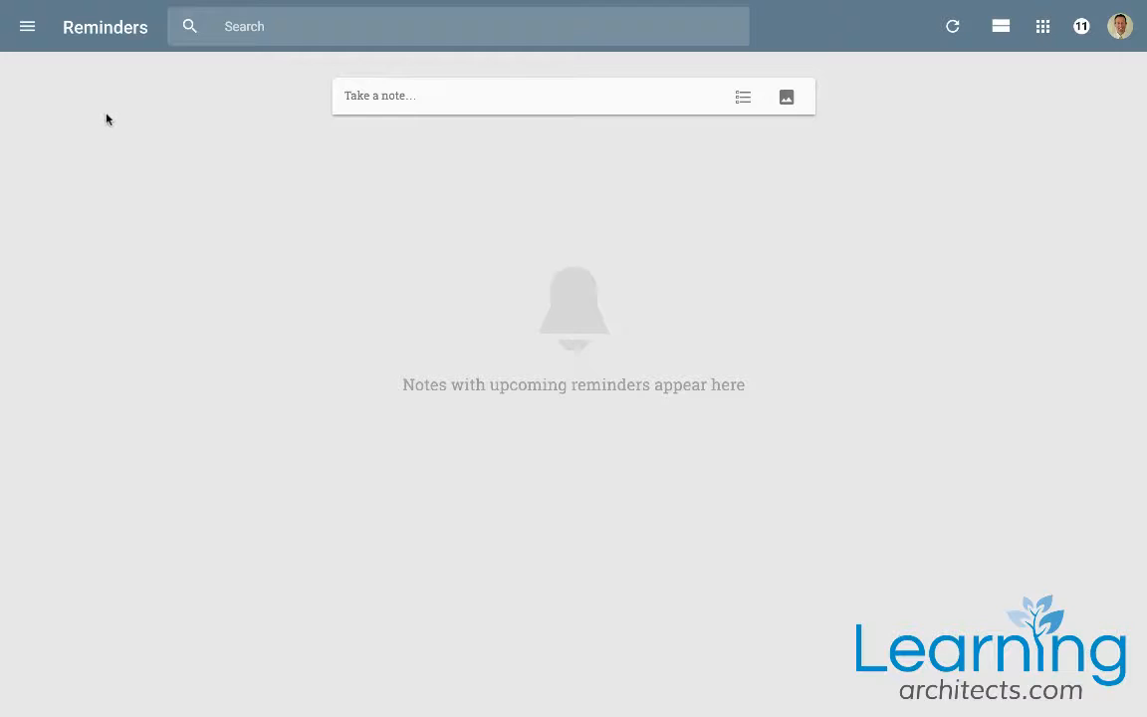
# Create three new labels named Staffing, Property and Curriculum.
pyautogui.click(27, 29)
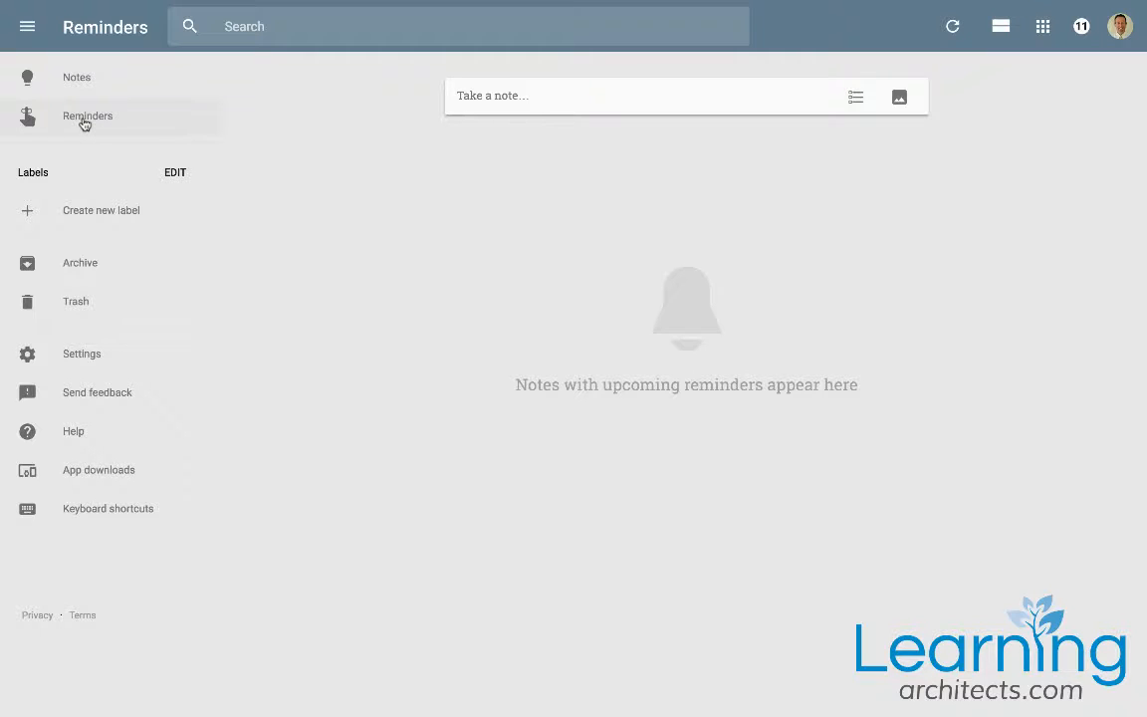
pyautogui.click(78, 212)
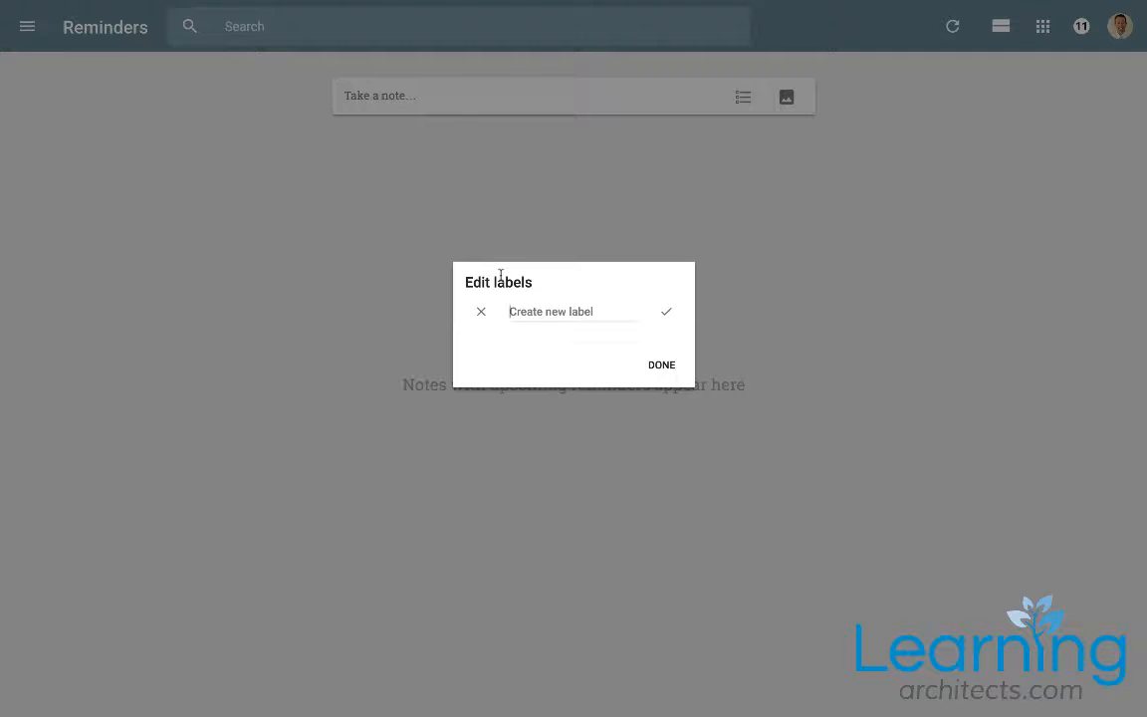
pyautogui.write('Staffing')
pyautogui.press('Return')
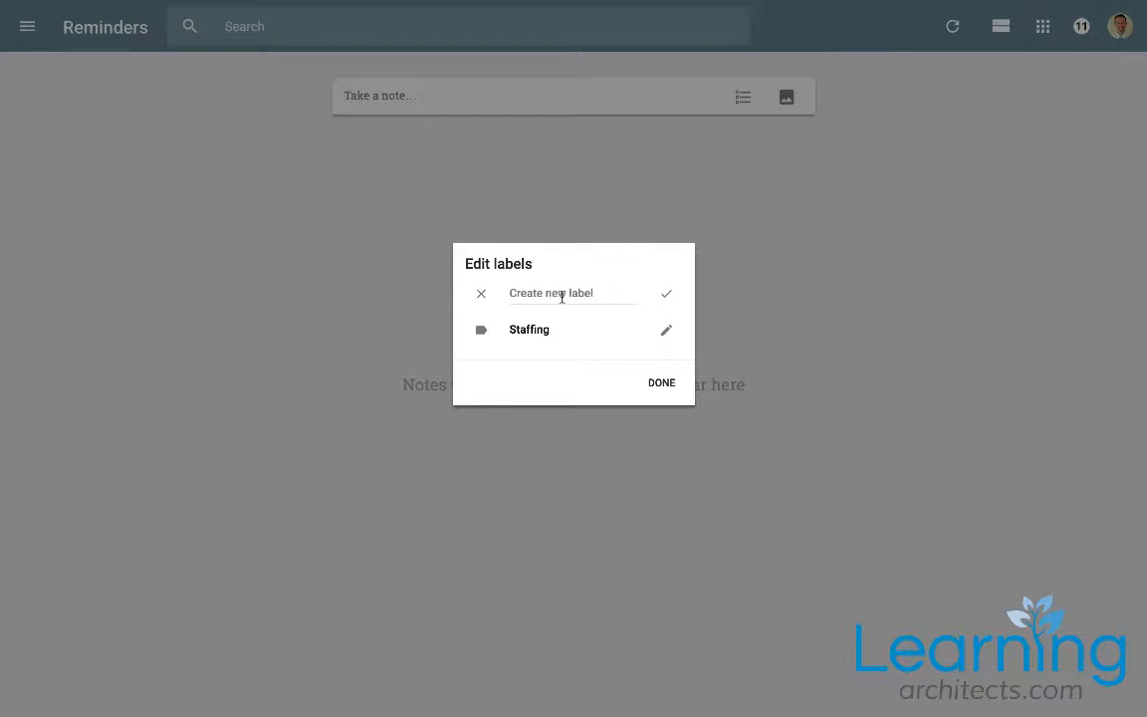
pyautogui.write('Property')
pyautogui.press('Return')
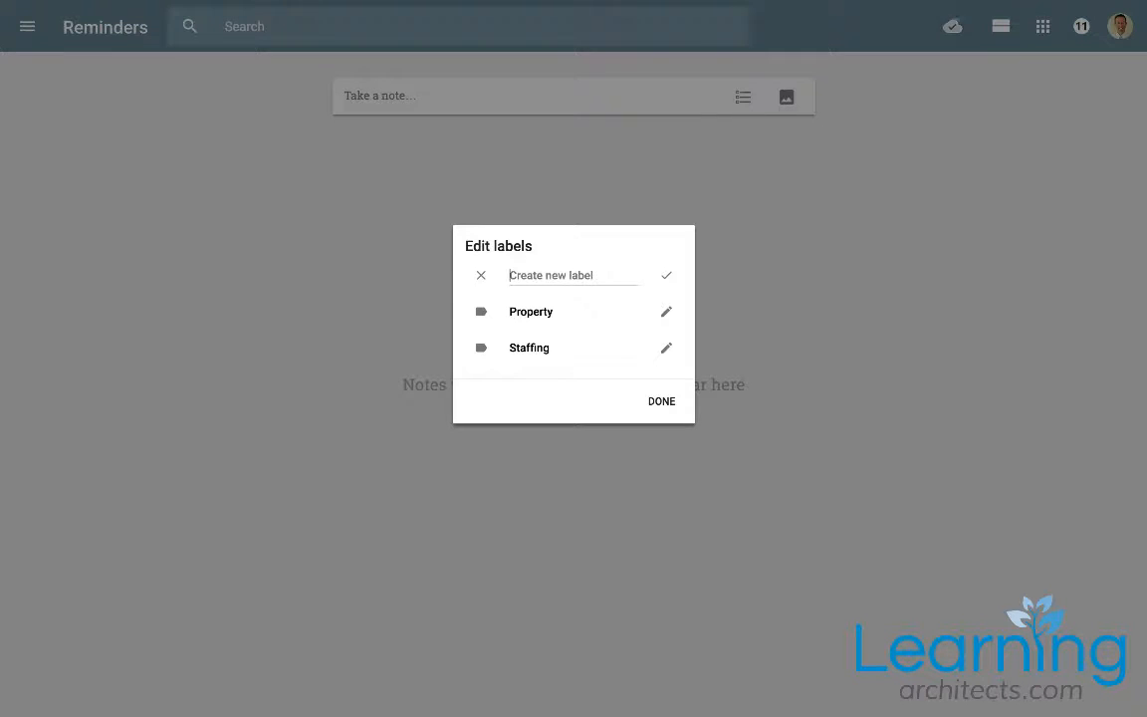
pyautogui.write('Curriculum')
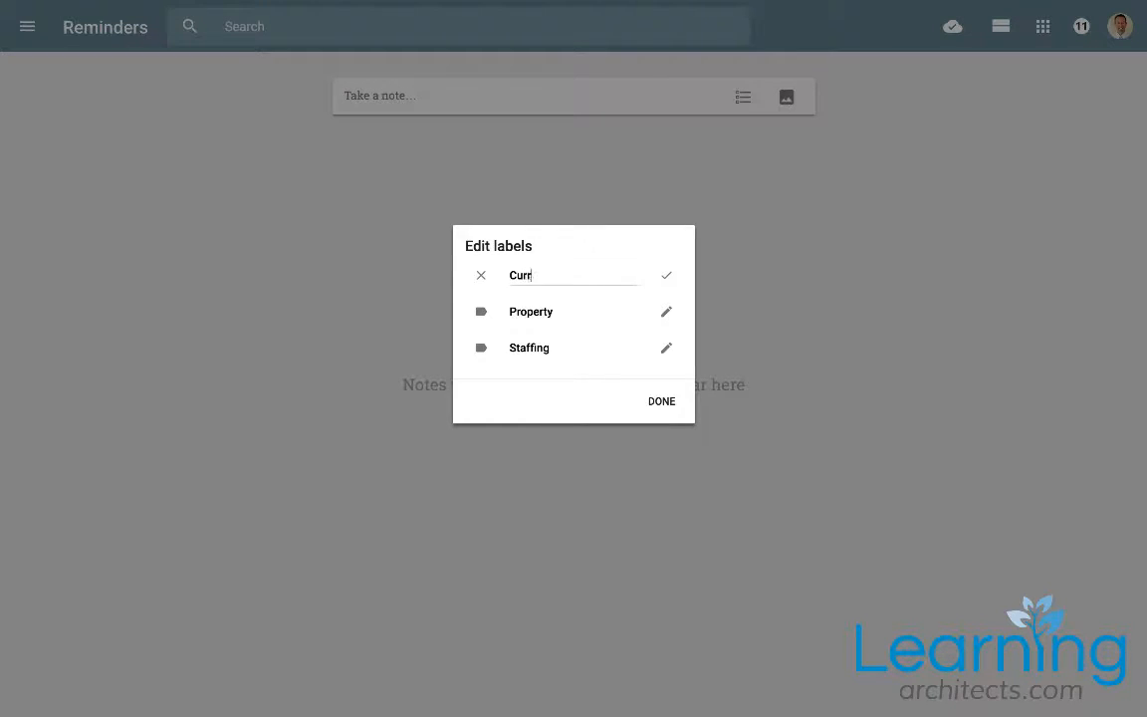
pyautogui.click(685, 405)
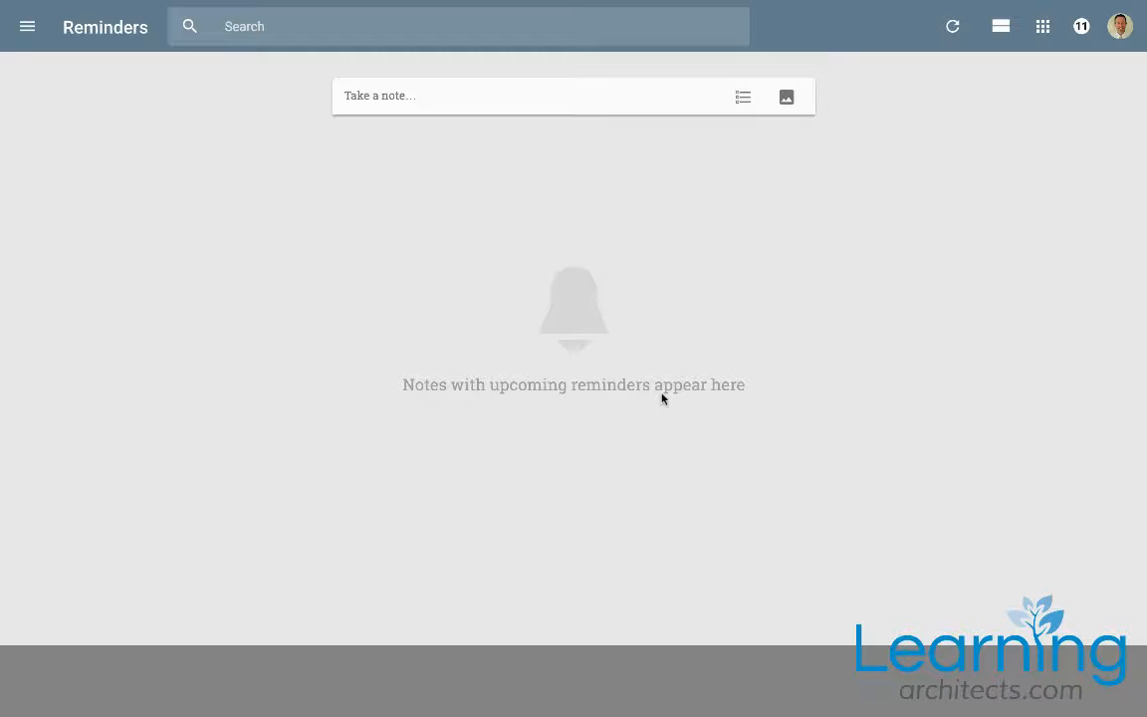
# Review the settings for list behavior, reminder defaults, sharing and rich link previews, and leave them without saving.
pyautogui.click(27, 27)
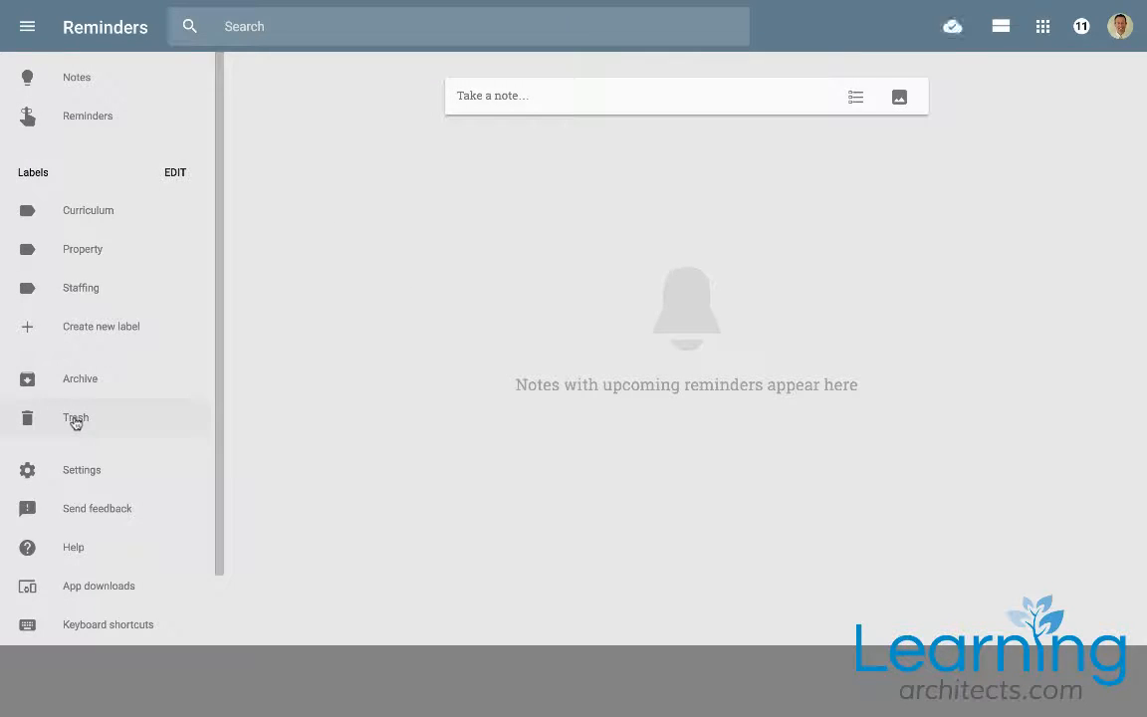
pyautogui.click(79, 476)
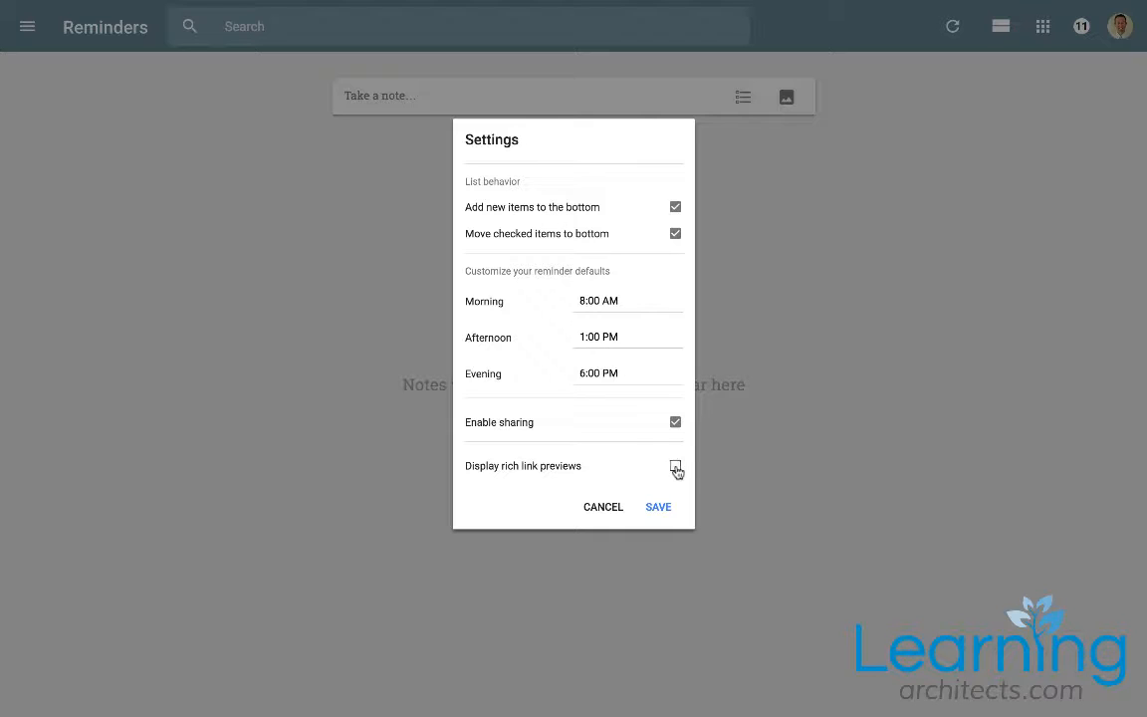
pyautogui.click(600, 508)
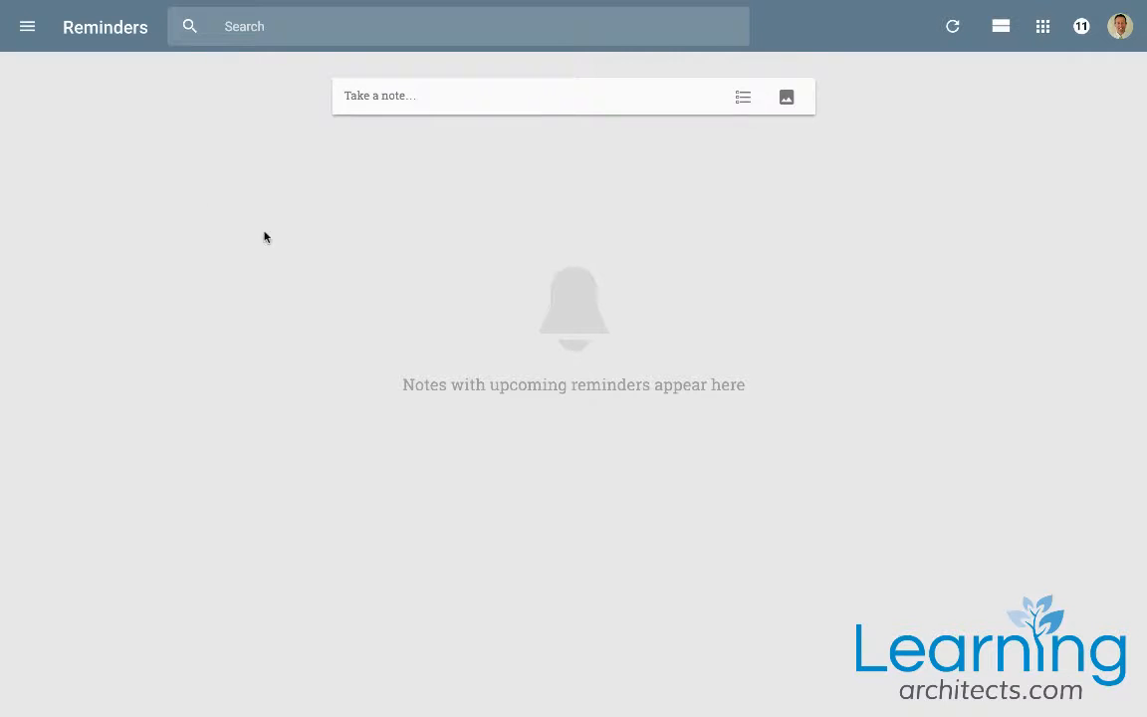
# Look through the list of keyboard shortcuts for navigation, application, actions and editor, and close it.
pyautogui.click(22, 26)
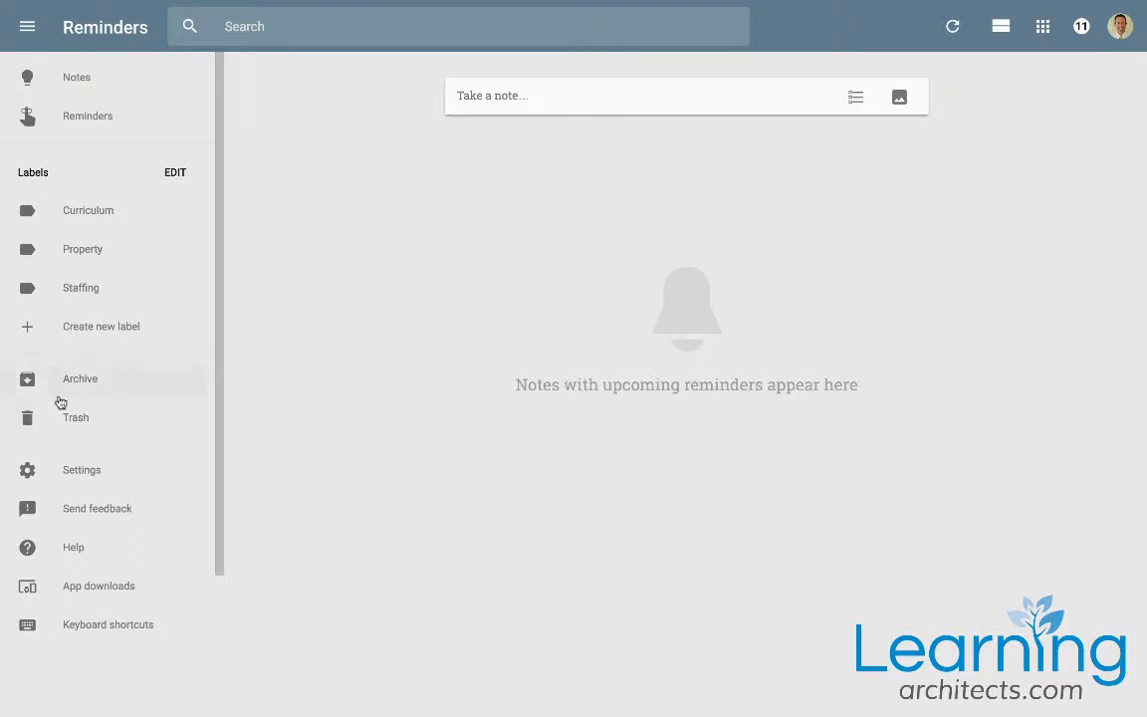
pyautogui.scroll(-1, 58, 538)
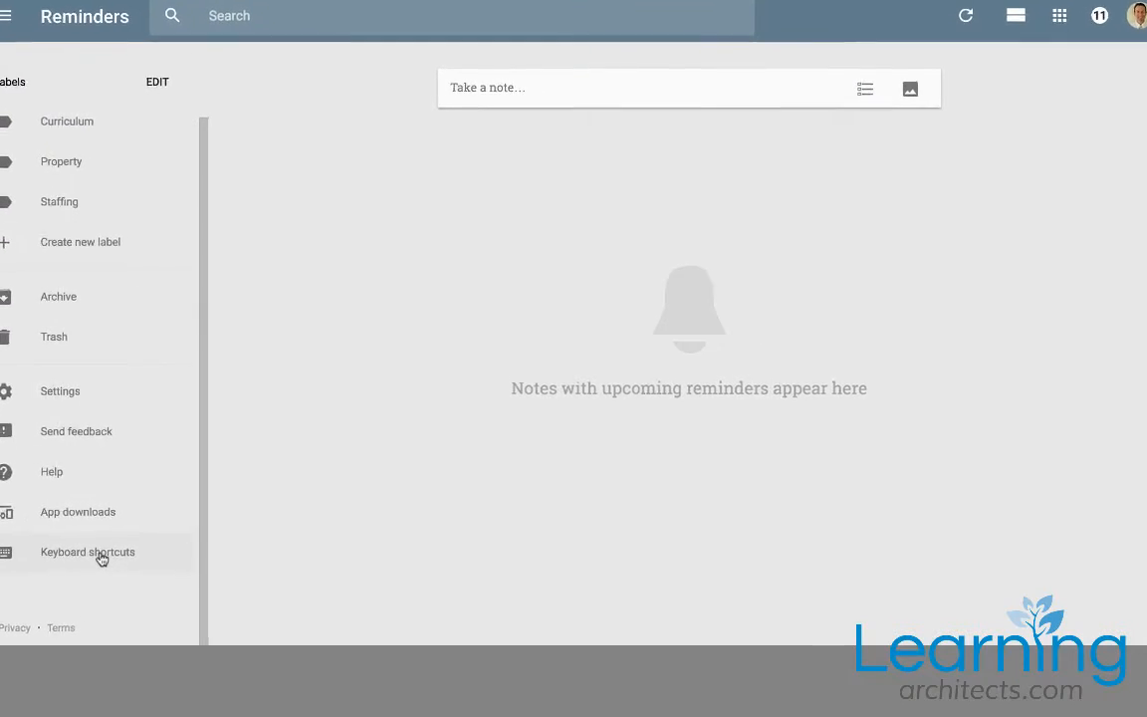
pyautogui.click(94, 554)
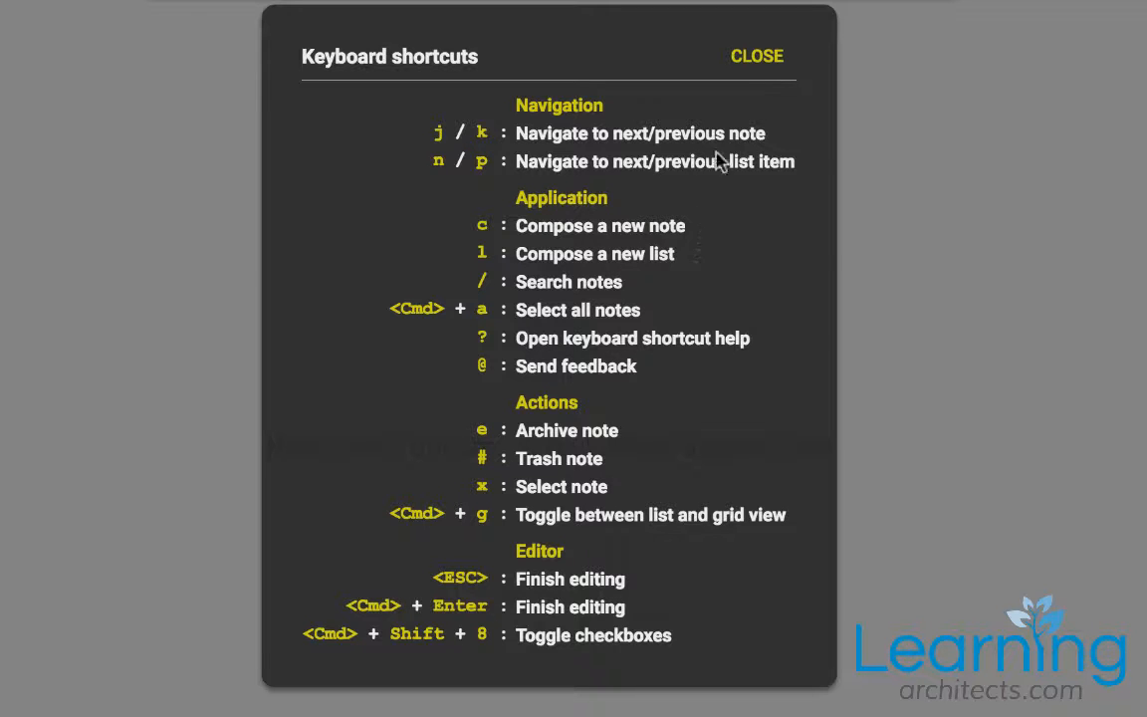
pyautogui.click(764, 58)
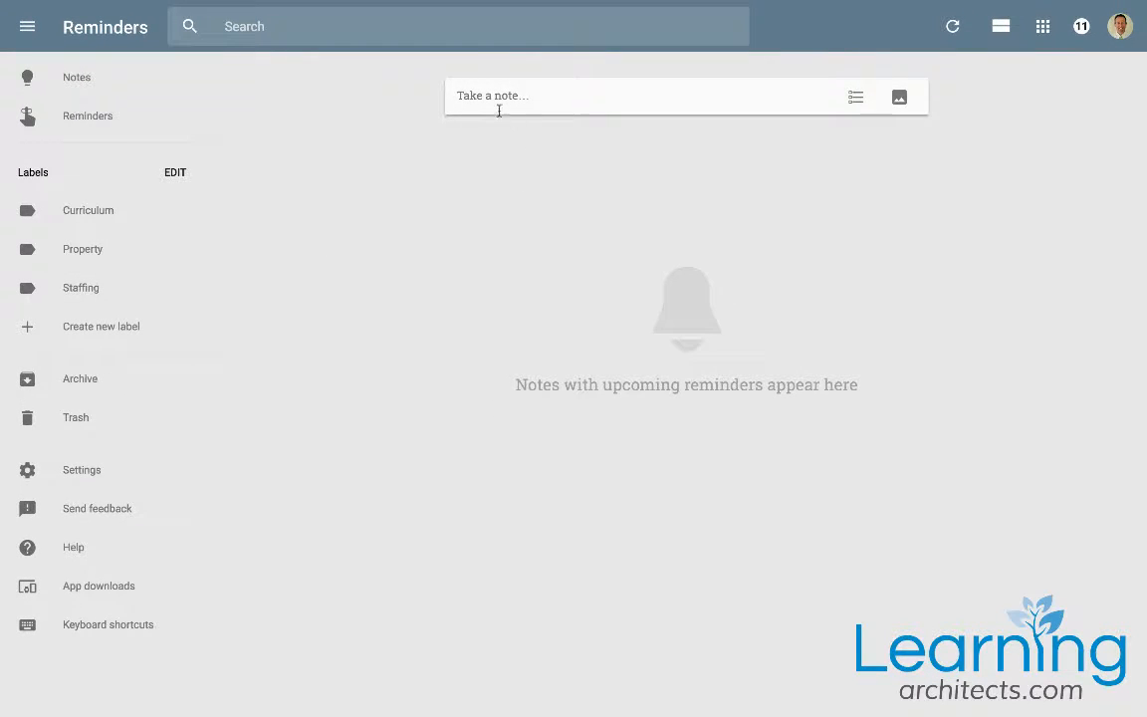
# Switch the layout to list view and return to the main Notes page.
pyautogui.click(1001, 30)
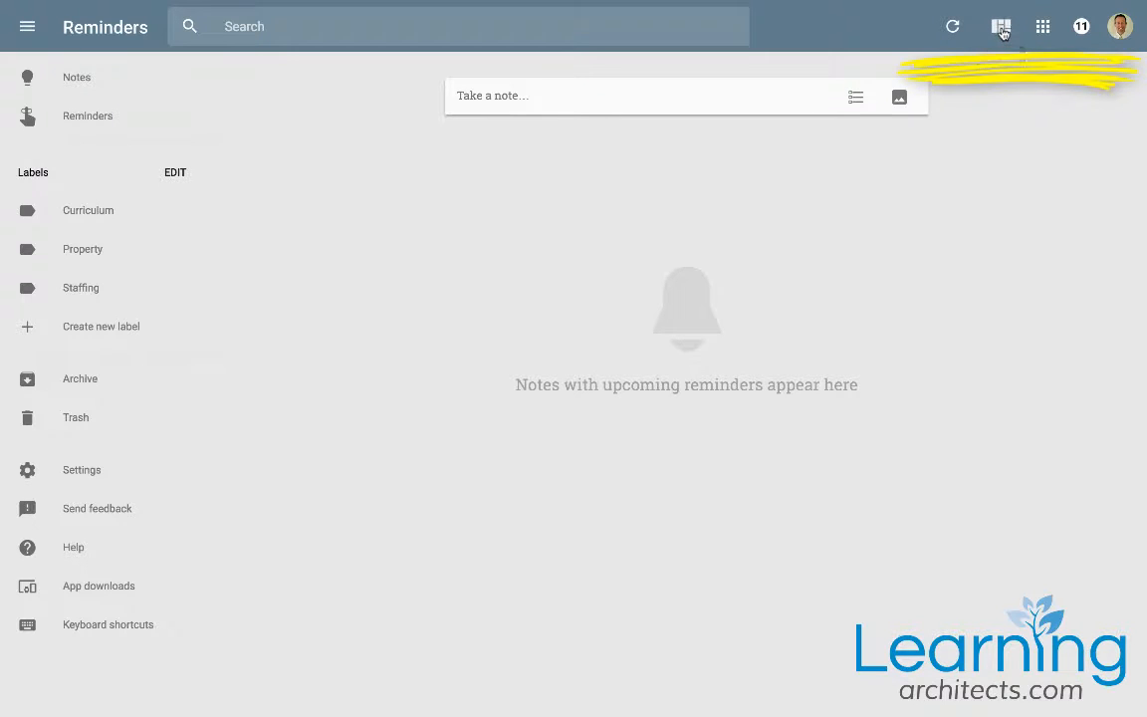
pyautogui.click(1001, 30)
pyautogui.click(1003, 31)
pyautogui.click(66, 83)
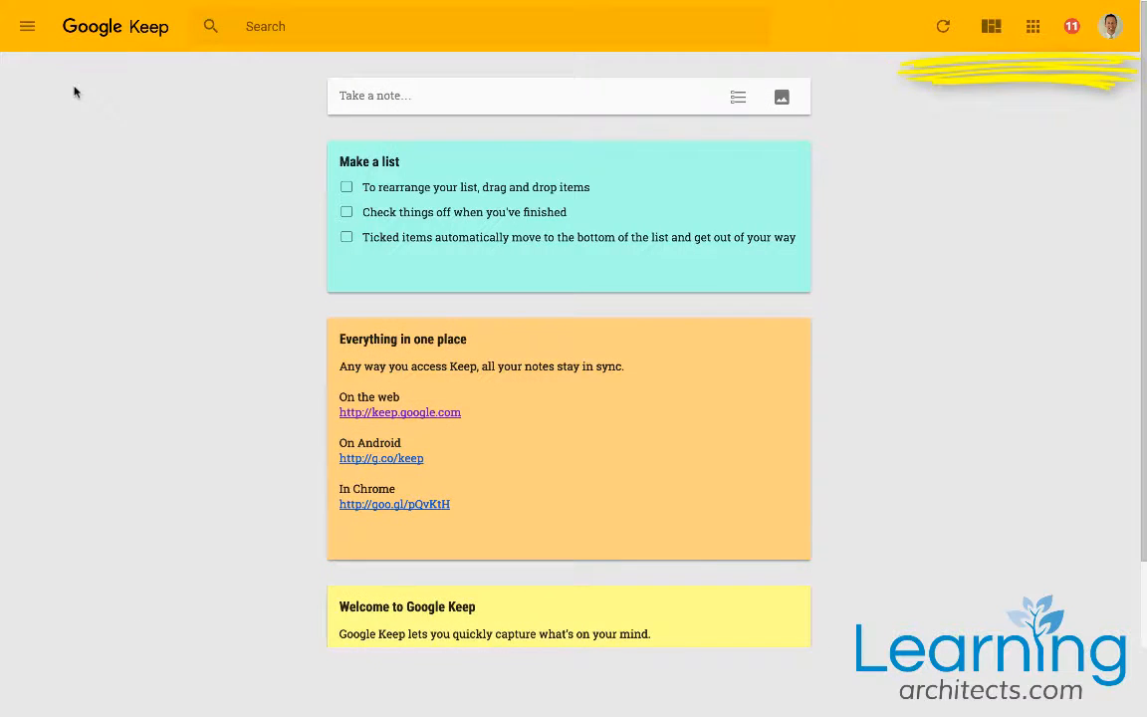
# Compare the notes in grid and list view, and leave the layout in grid view.
pyautogui.click(992, 28)
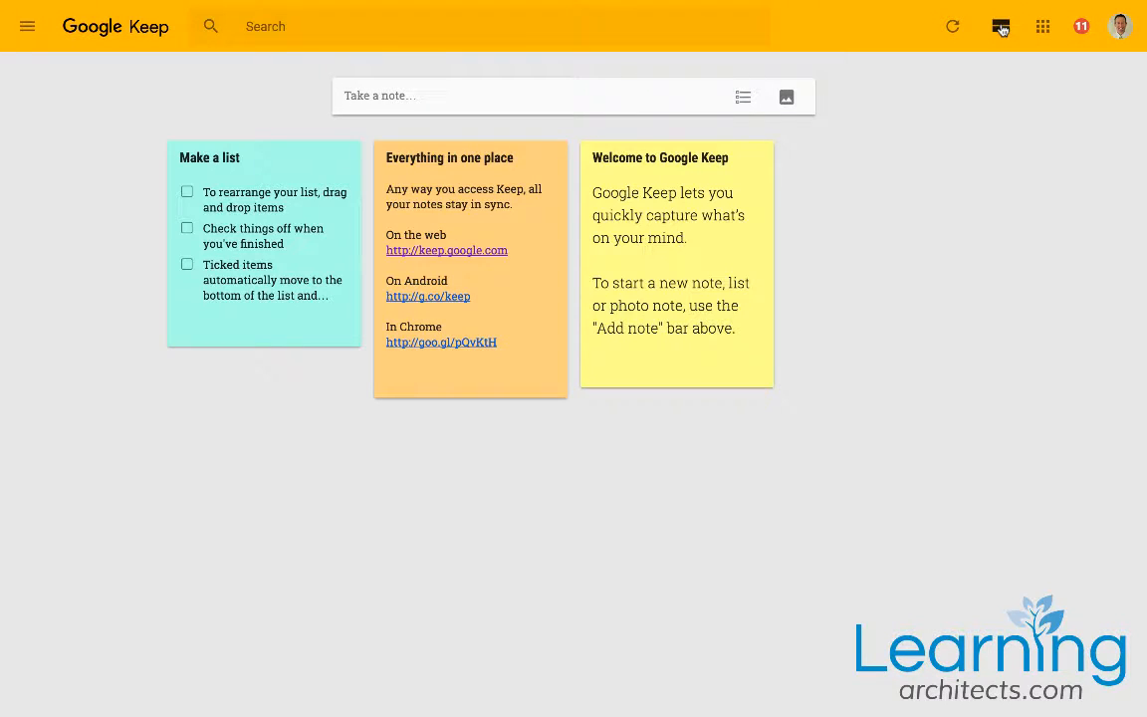
pyautogui.click(1002, 29)
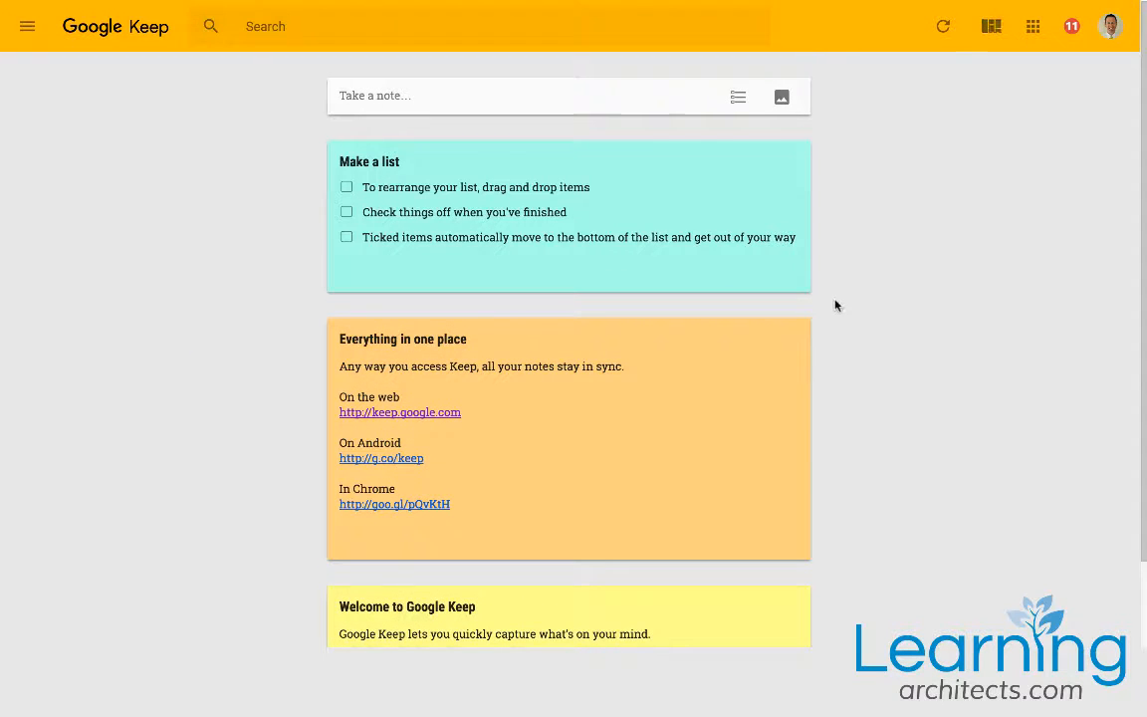
pyautogui.scroll(-1, 837, 305)
pyautogui.scroll(2, 837, 306)
pyautogui.click(989, 32)
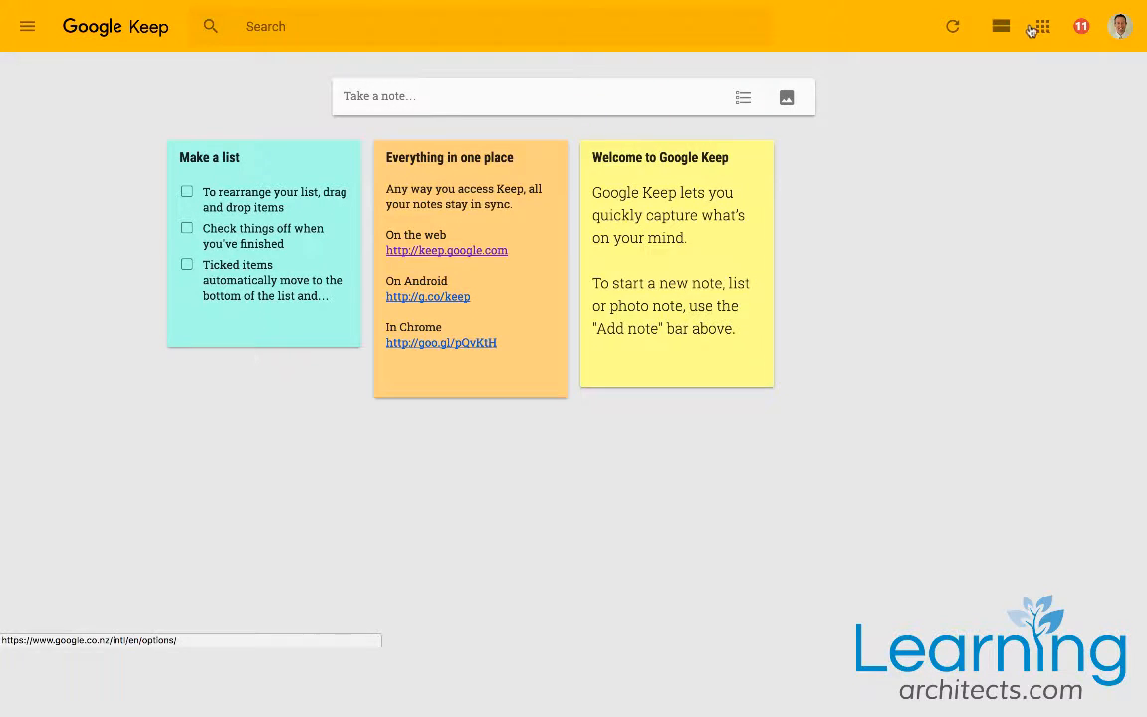
# Start a new note titled "Shopping list".
pyautogui.click(370, 96)
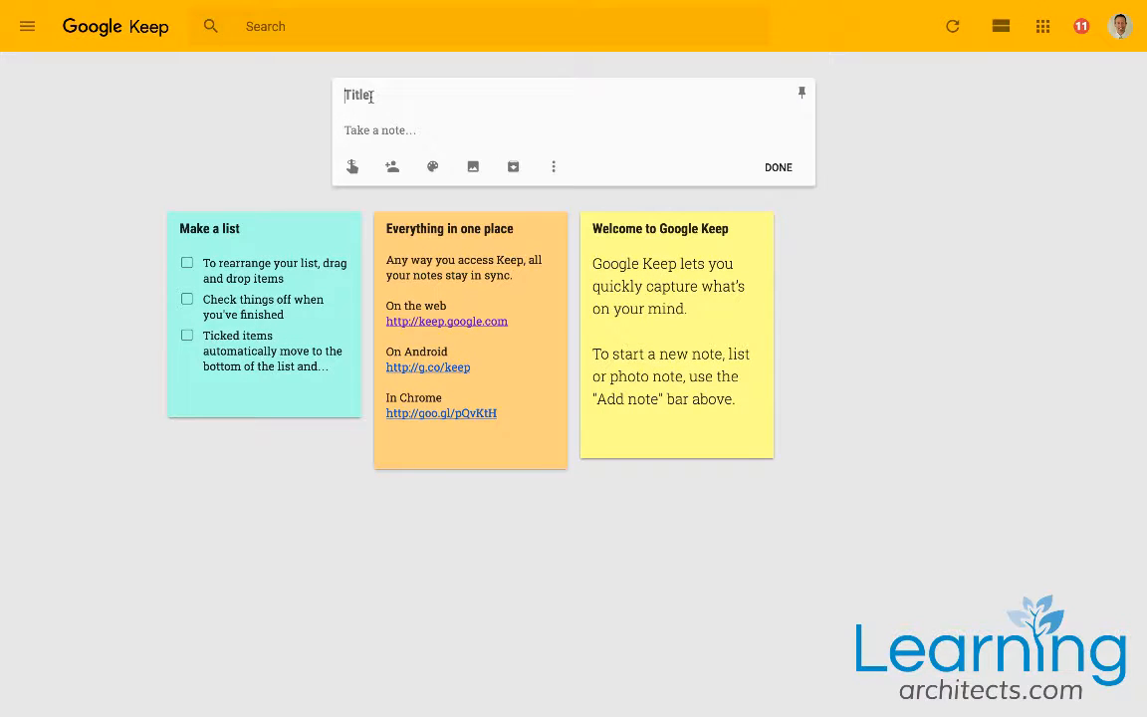
pyautogui.write('Shopping list')
pyautogui.press('Return')
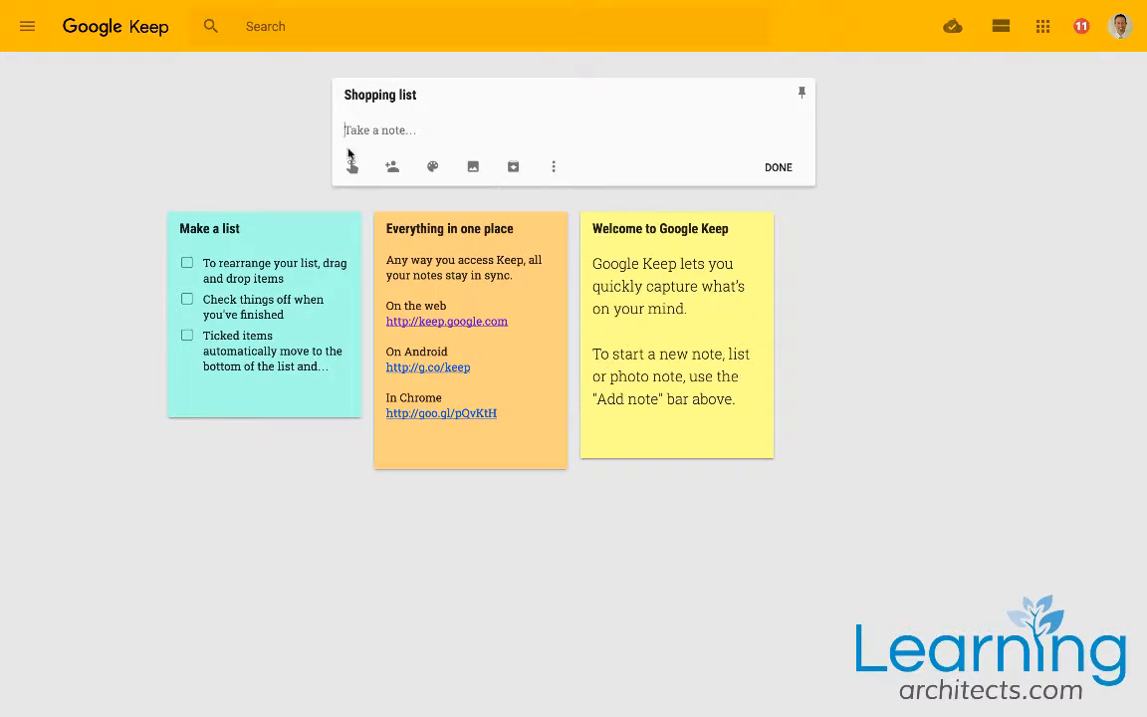
# Share the Shopping list note with a collaborator by choosing the contact's suggested e-mail, and save the sharing.
pyautogui.click(393, 168)
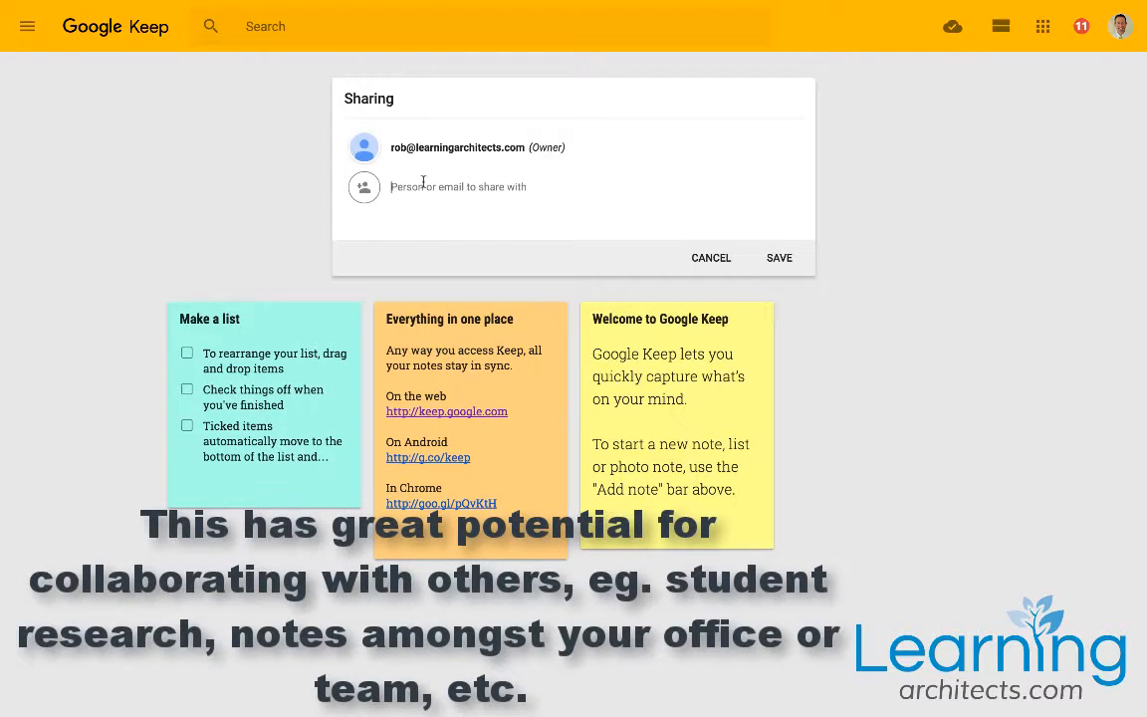
pyautogui.write('angela')
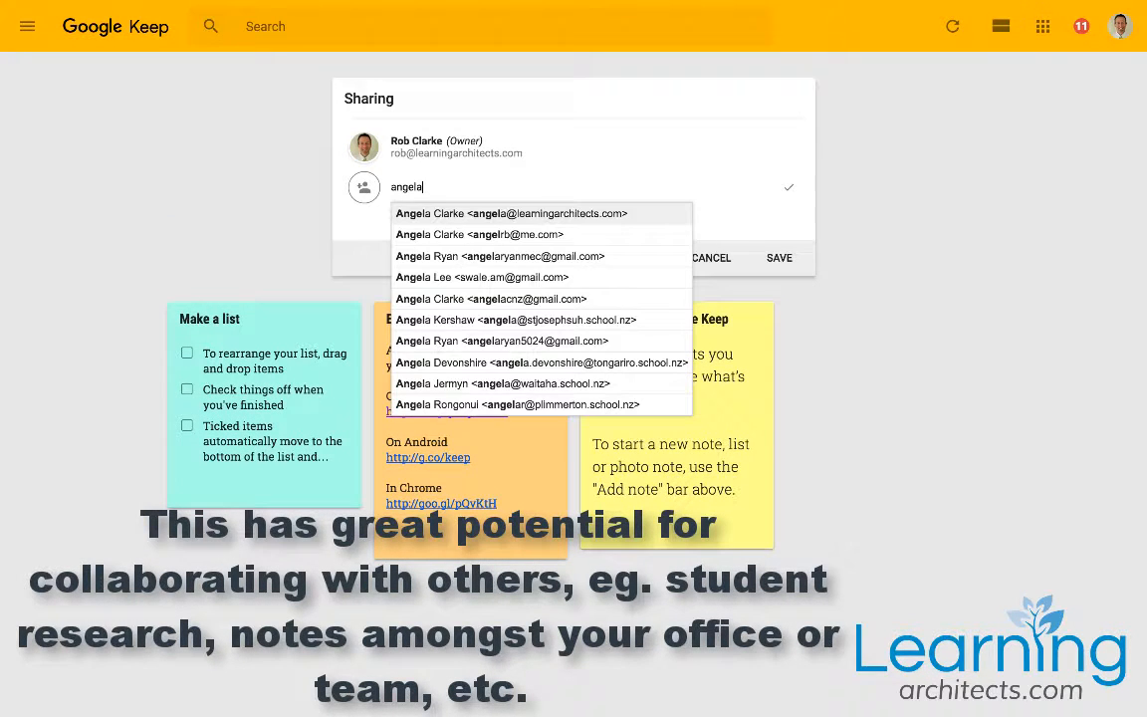
pyautogui.click(522, 212)
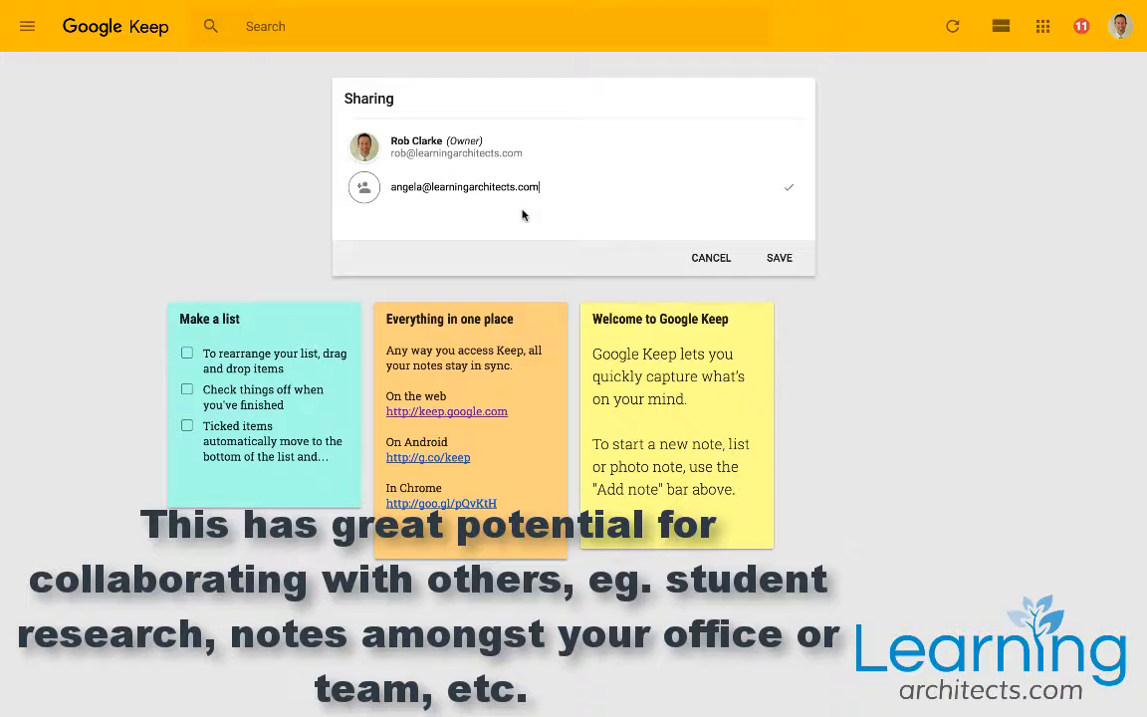
pyautogui.click(776, 258)
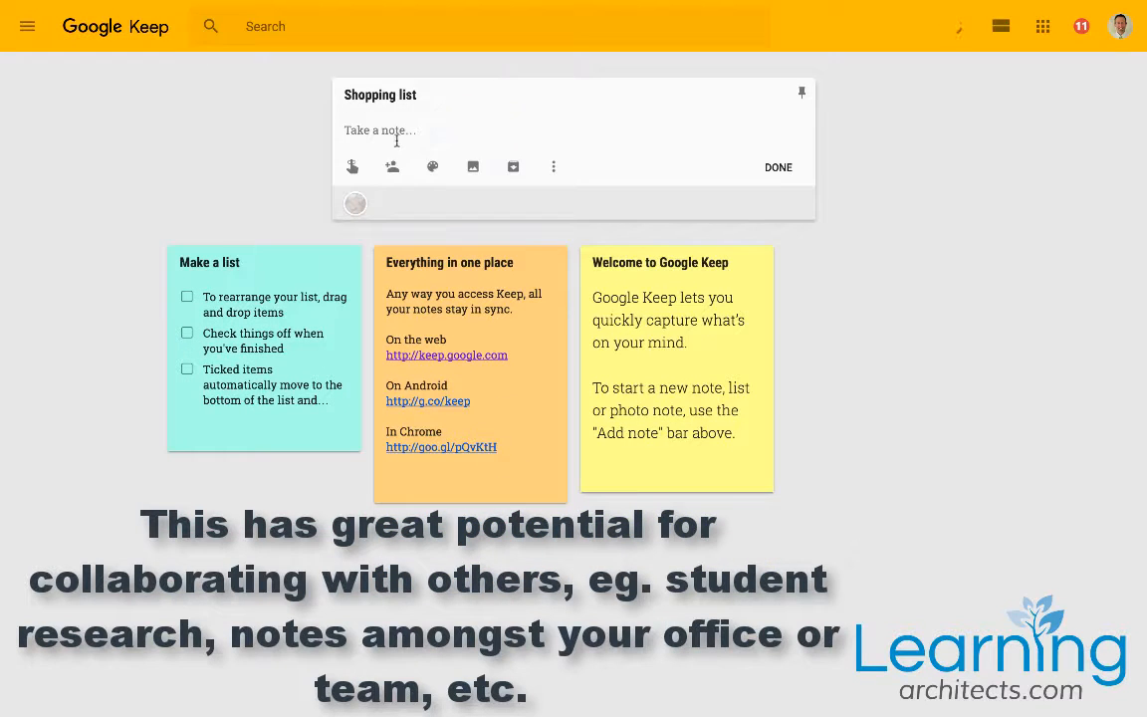
# Show checkboxes in the Shopping list note and add the items "fruit" and "bread".
pyautogui.click(553, 169)
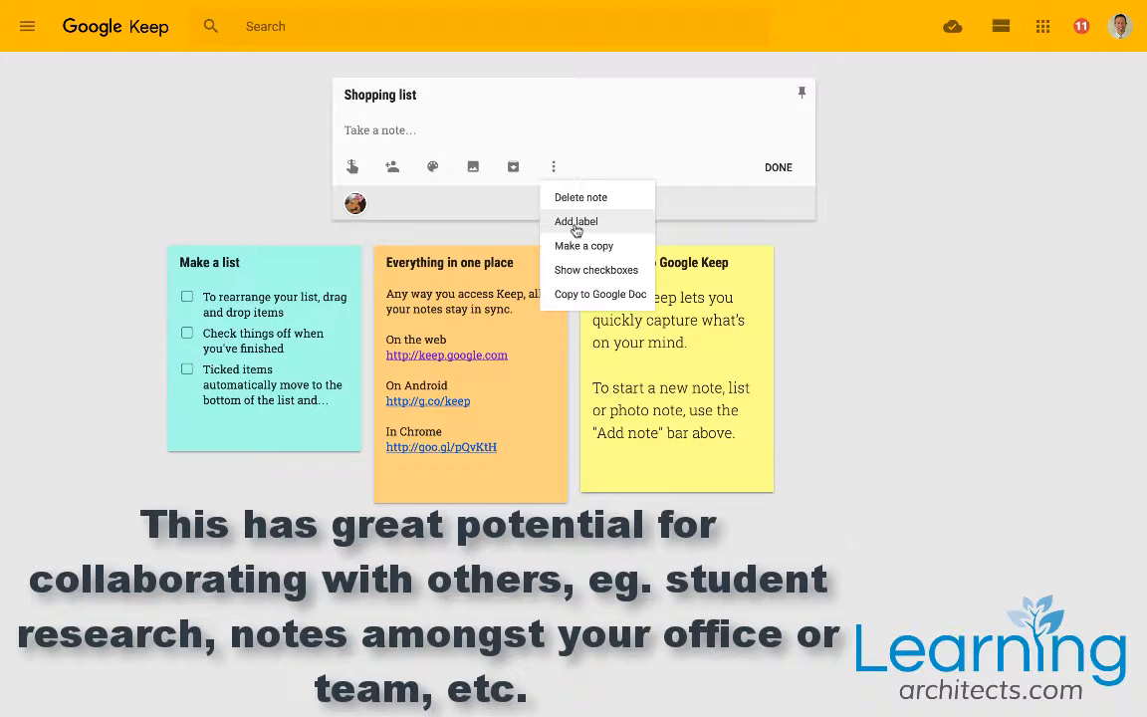
pyautogui.click(594, 270)
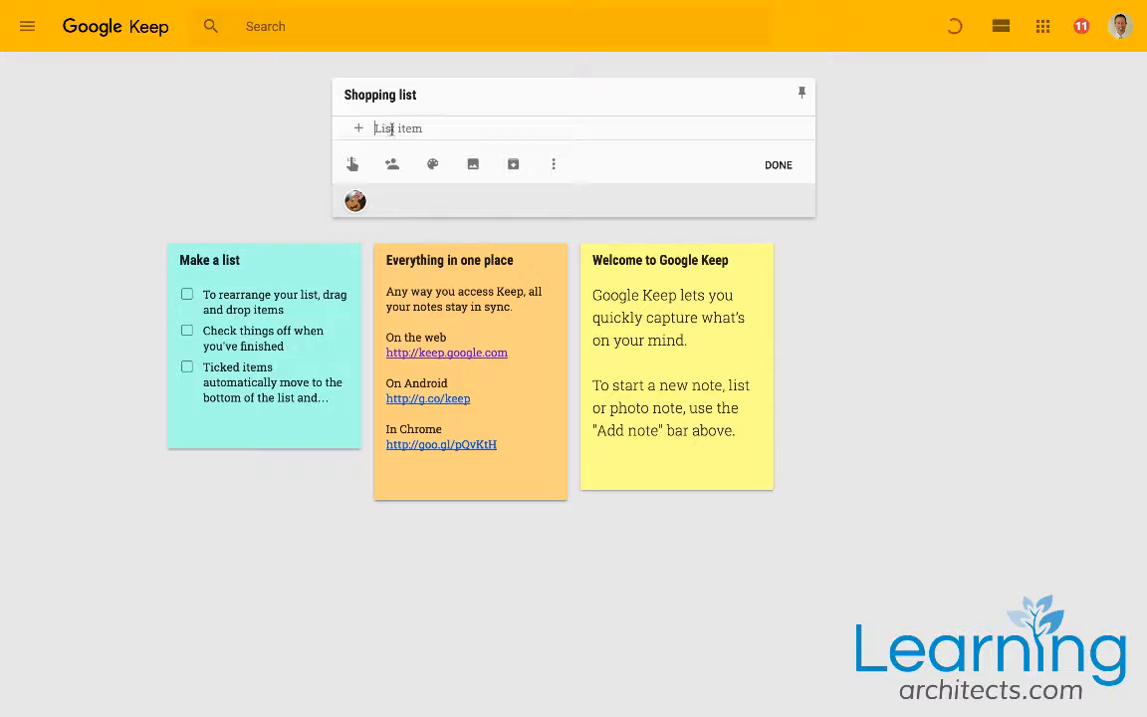
pyautogui.write('fruit')
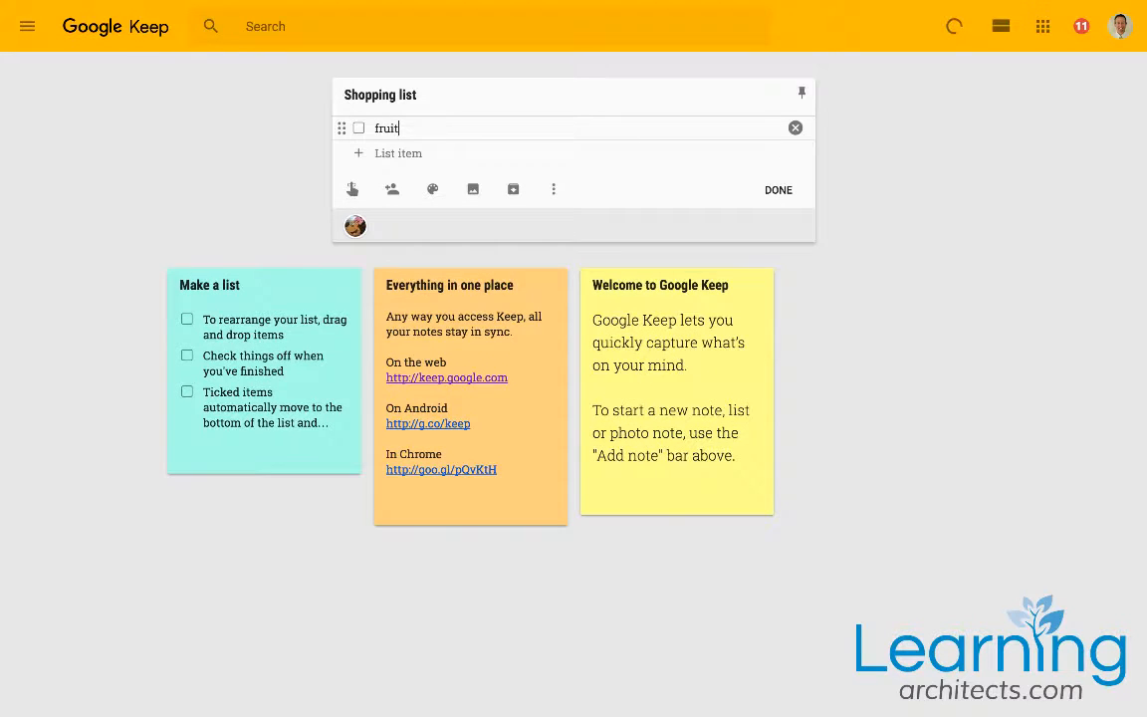
pyautogui.press('Return')
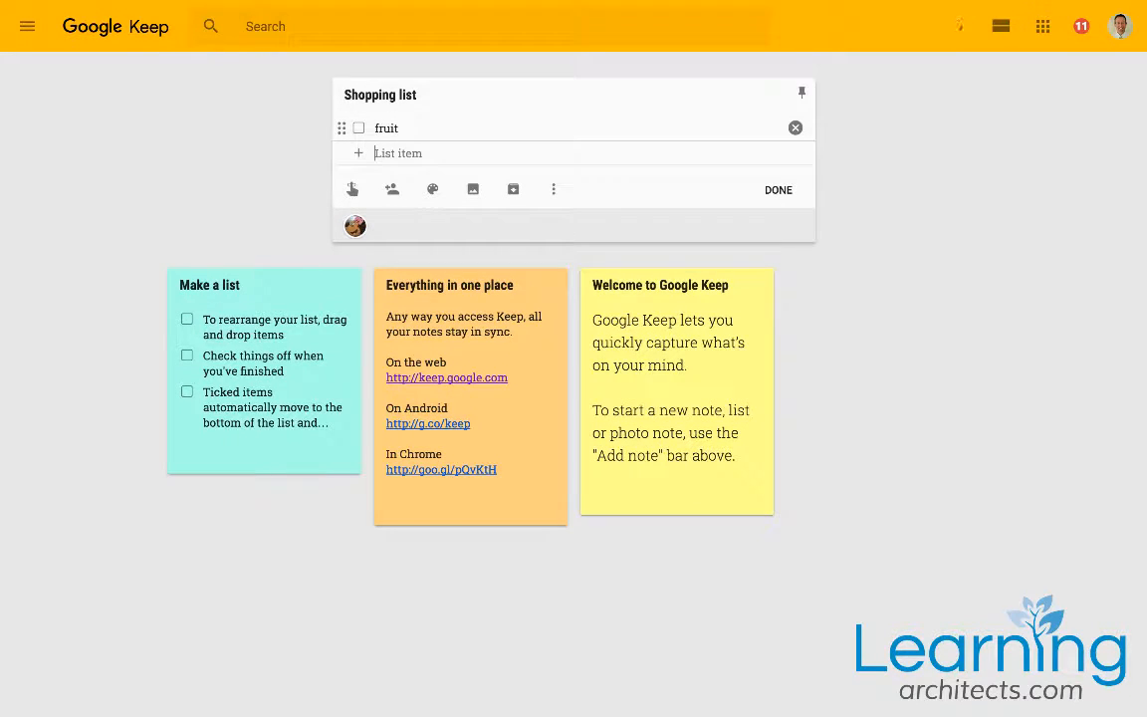
pyautogui.write('bread')
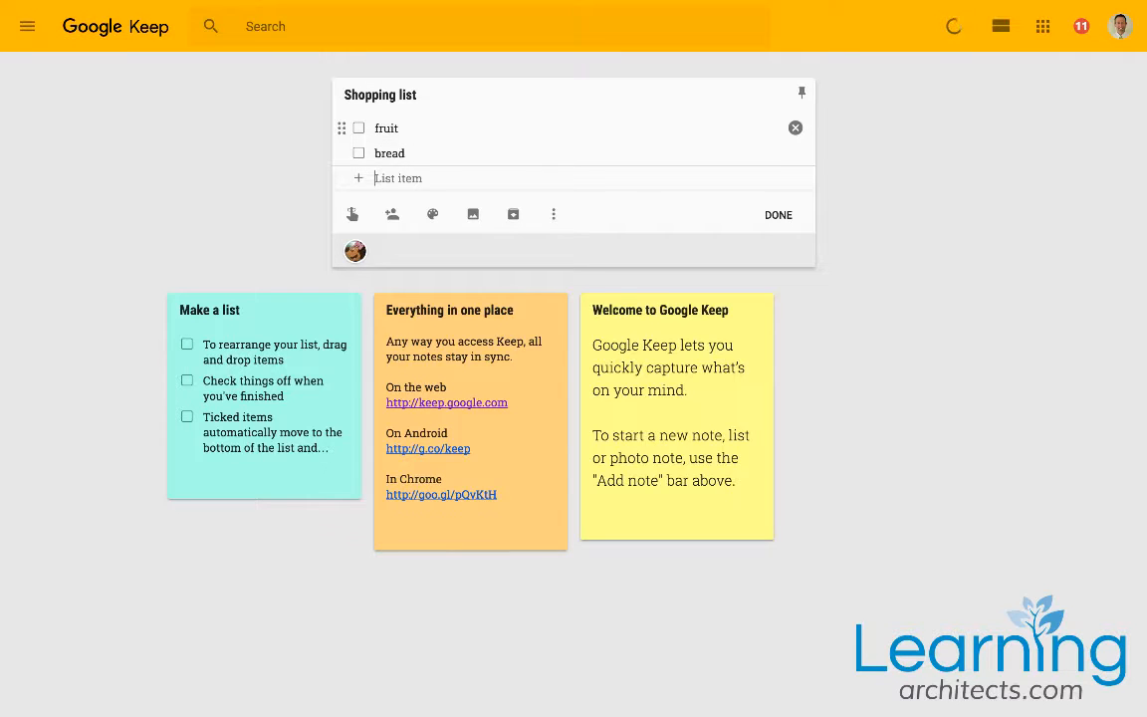
# Add the items "eggs" and "icecream" to the Shopping list checklist and finish editing the note.
pyautogui.press('Return')
pyautogui.write('eggs')
pyautogui.press('Return')
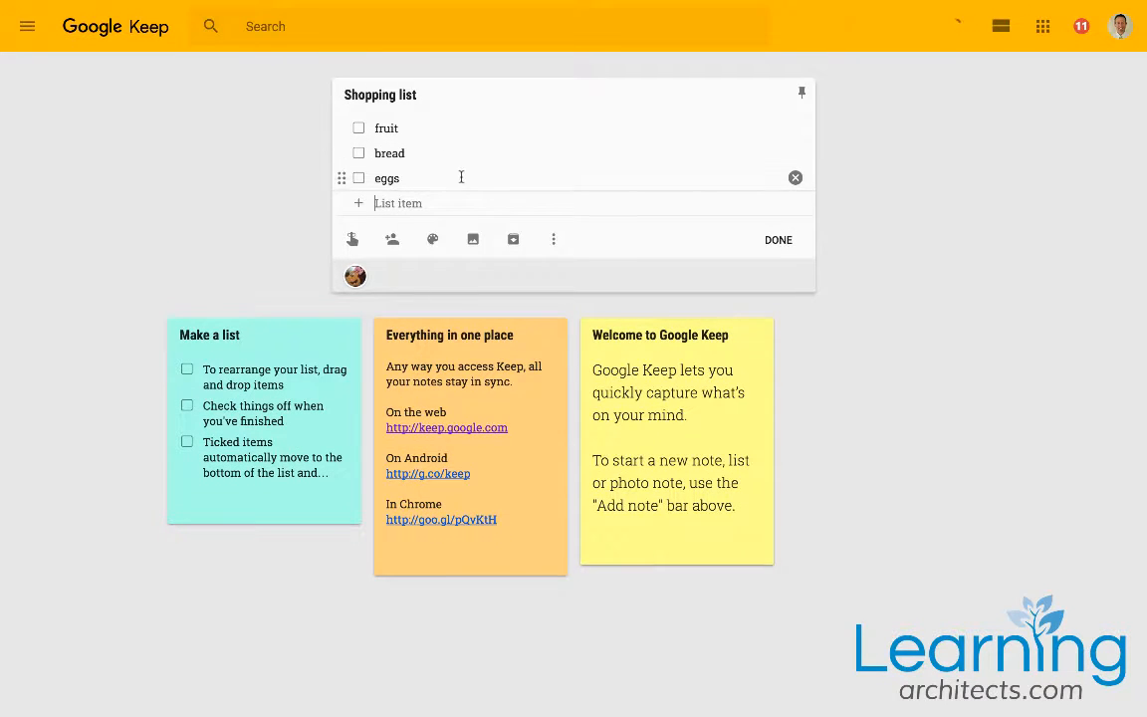
pyautogui.write('icecream')
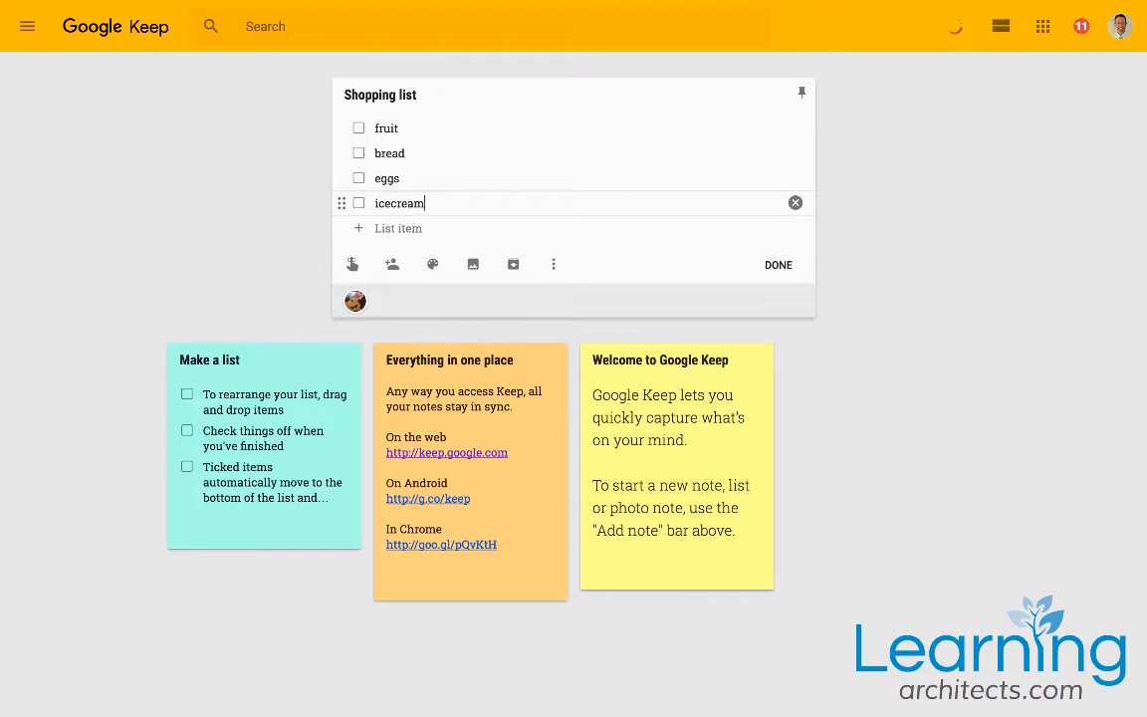
pyautogui.press('Return')
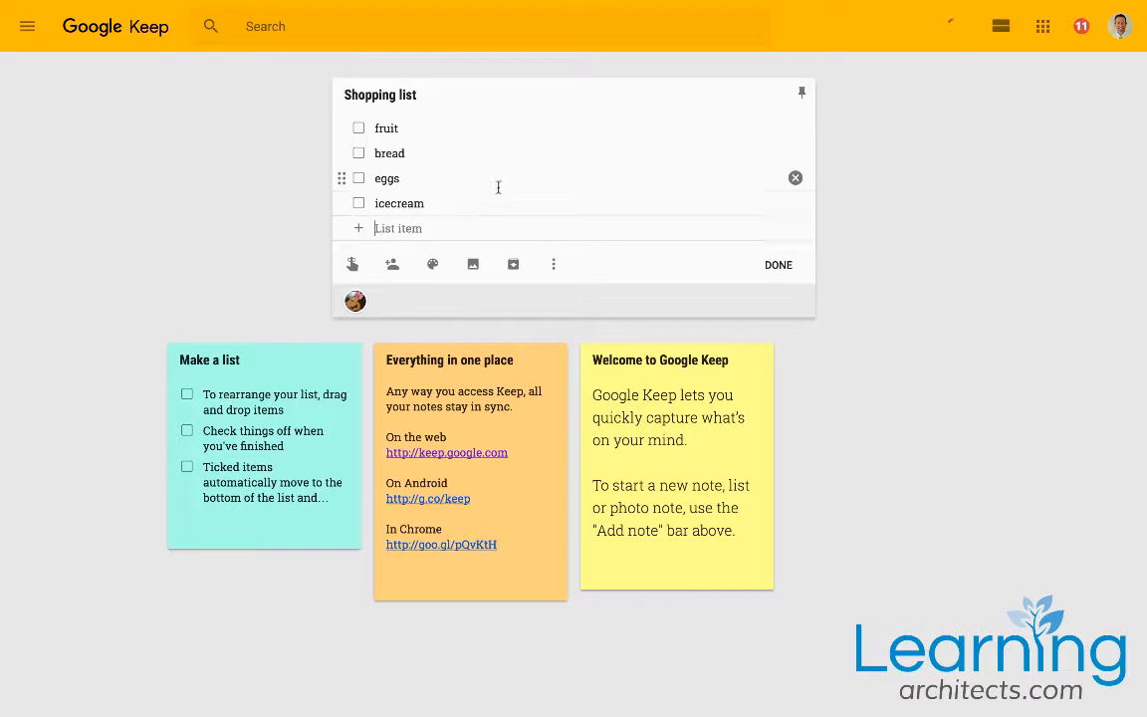
pyautogui.click(776, 265)
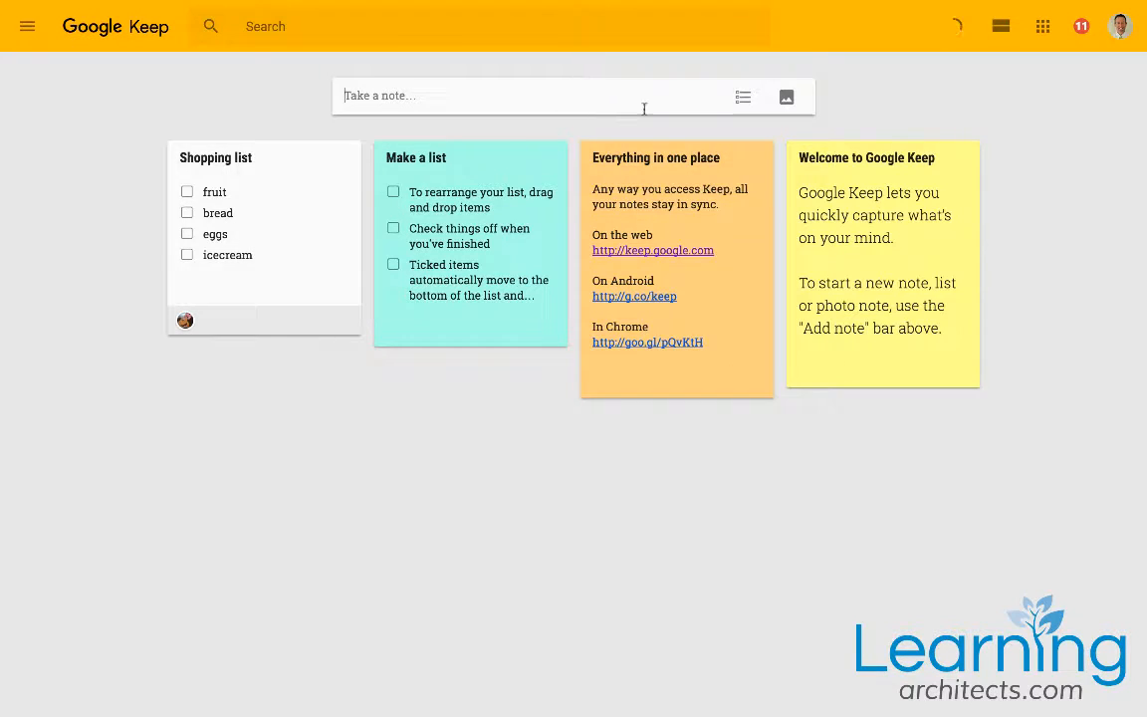
# Create an untitled note reading "This is an example to show how to export it out to a Google Doc".
pyautogui.click(540, 96)
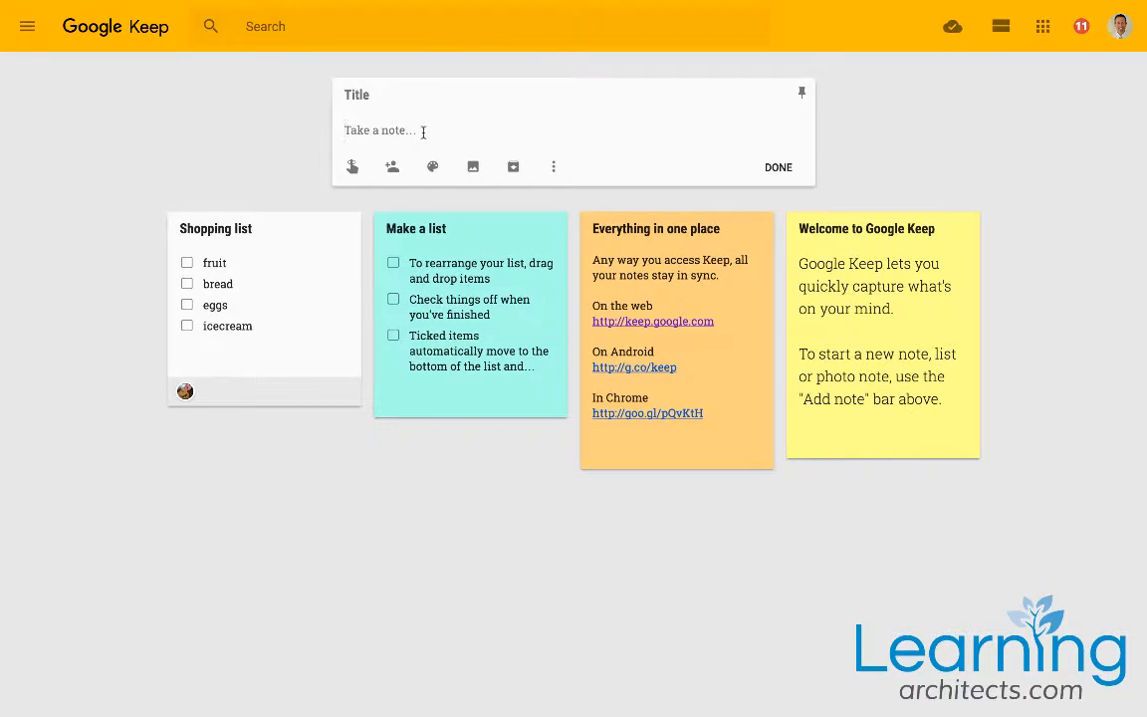
pyautogui.write('T')
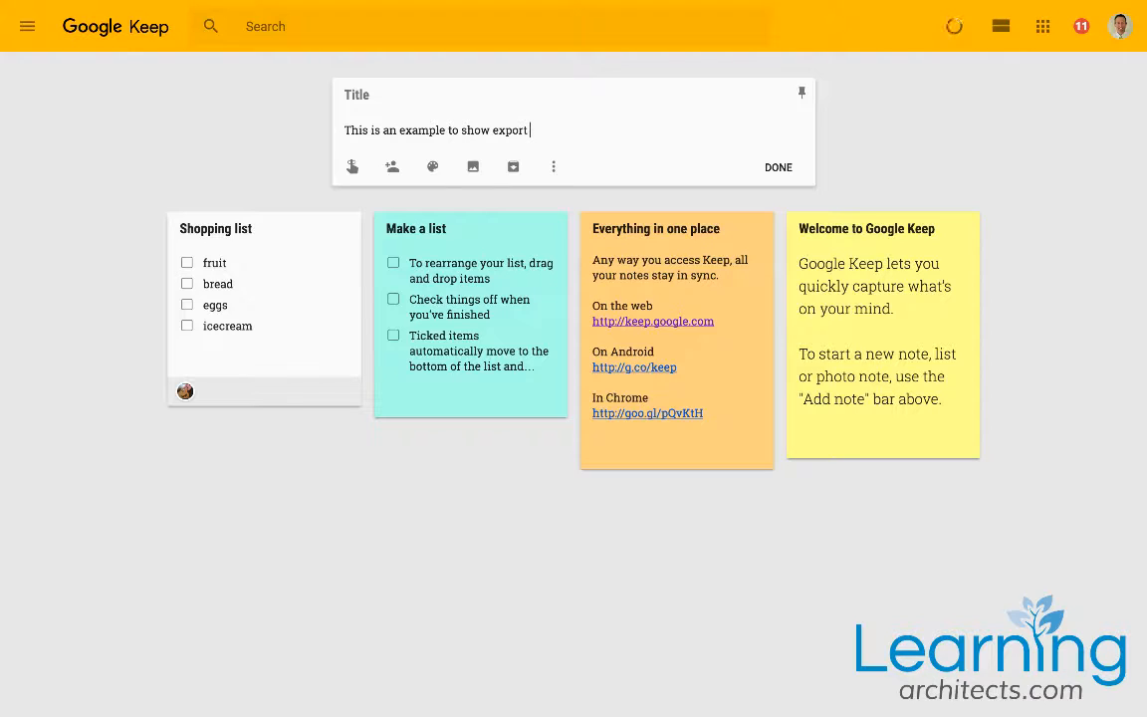
pyautogui.write('how to')
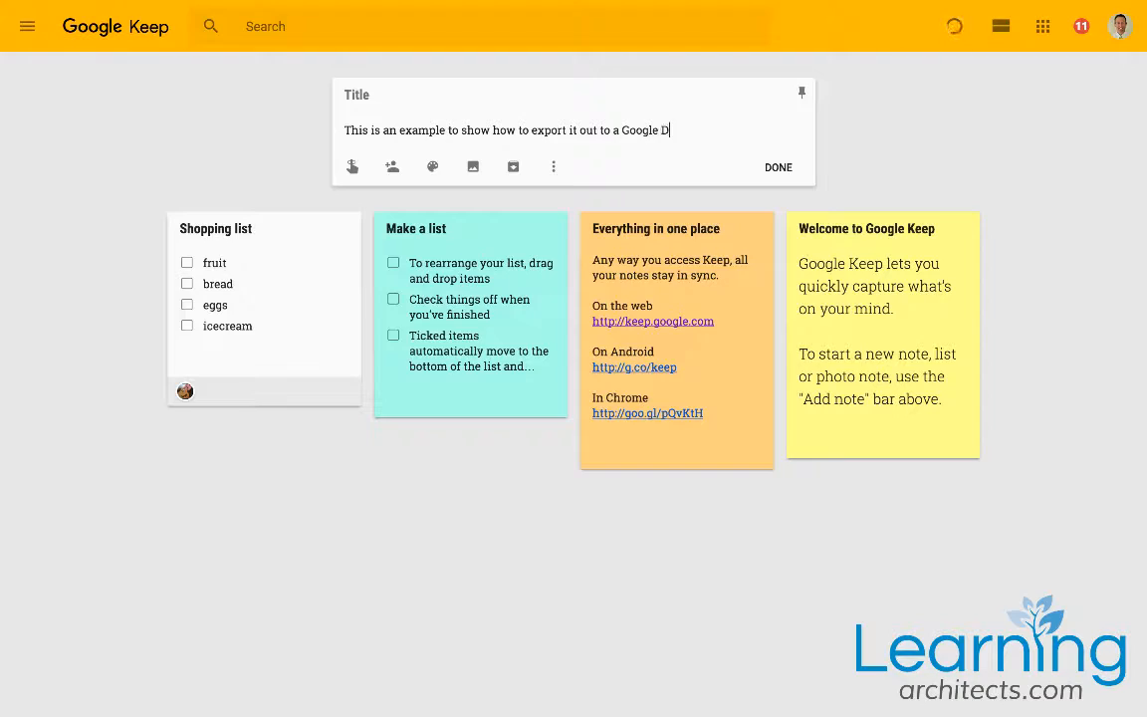
pyautogui.click(778, 167)
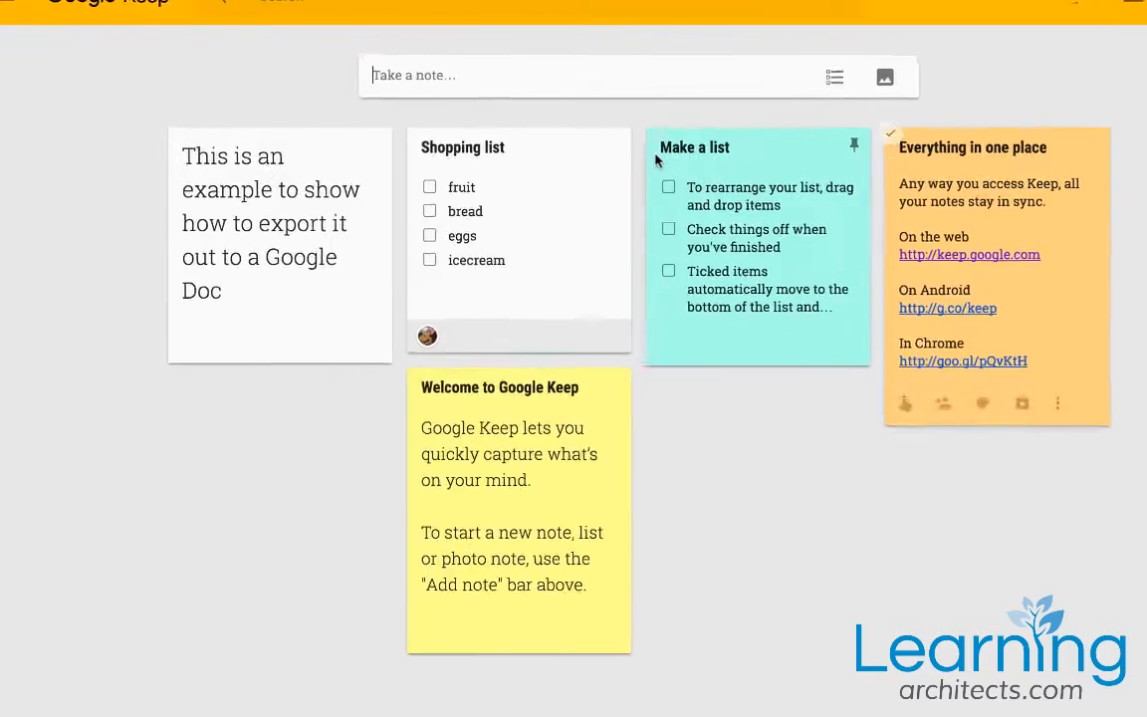
# Look at the example note's additional actions, including Copy to Google Doc, and briefly open and close the note.
pyautogui.moveTo(307, 261)
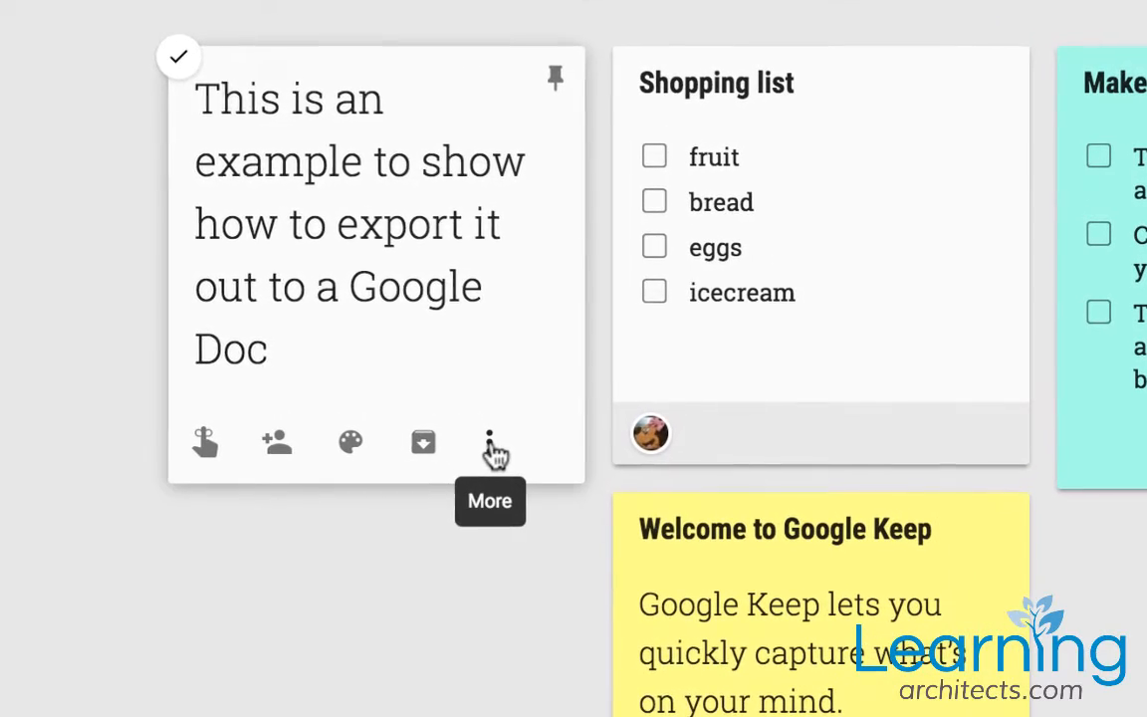
pyautogui.click(491, 445)
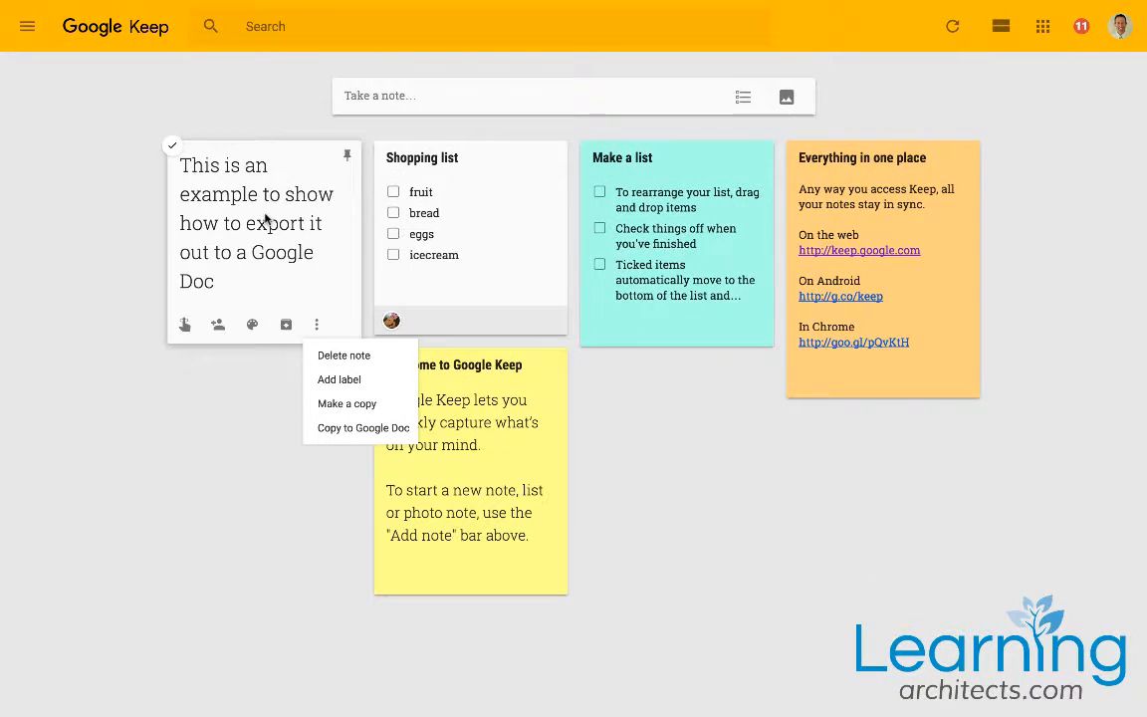
pyautogui.click(269, 300)
pyautogui.click(269, 300)
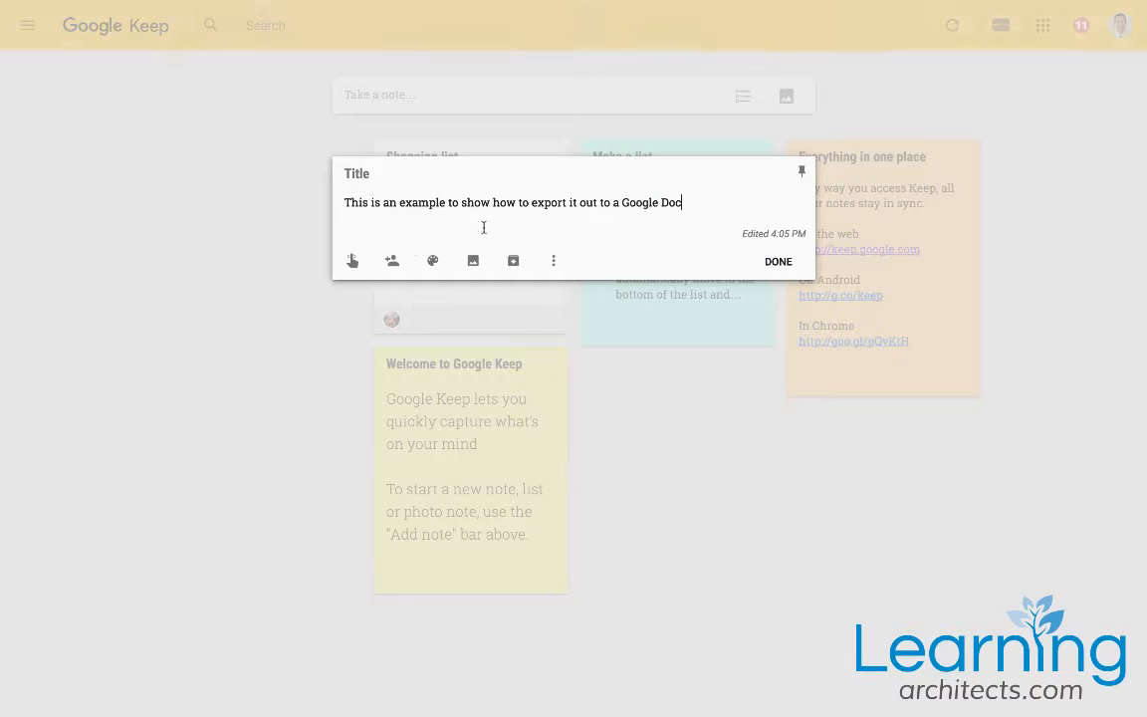
pyautogui.click(238, 233)
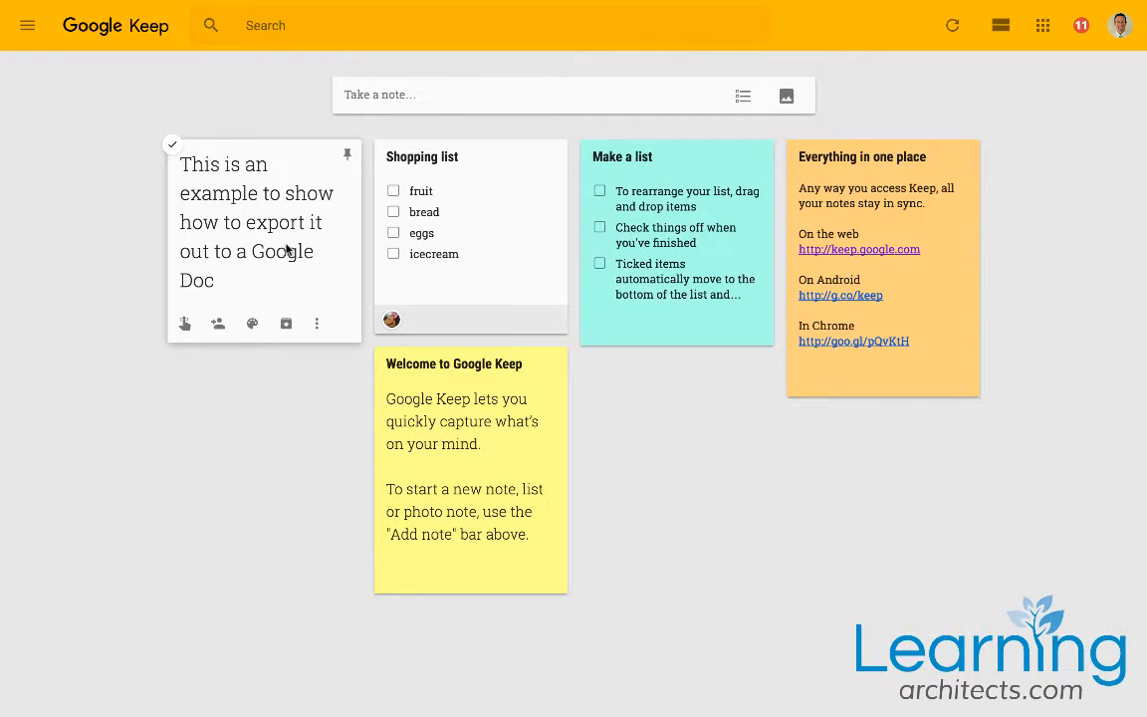
# Change the example note's colour to orange and pin the note.
pyautogui.moveTo(252, 323)
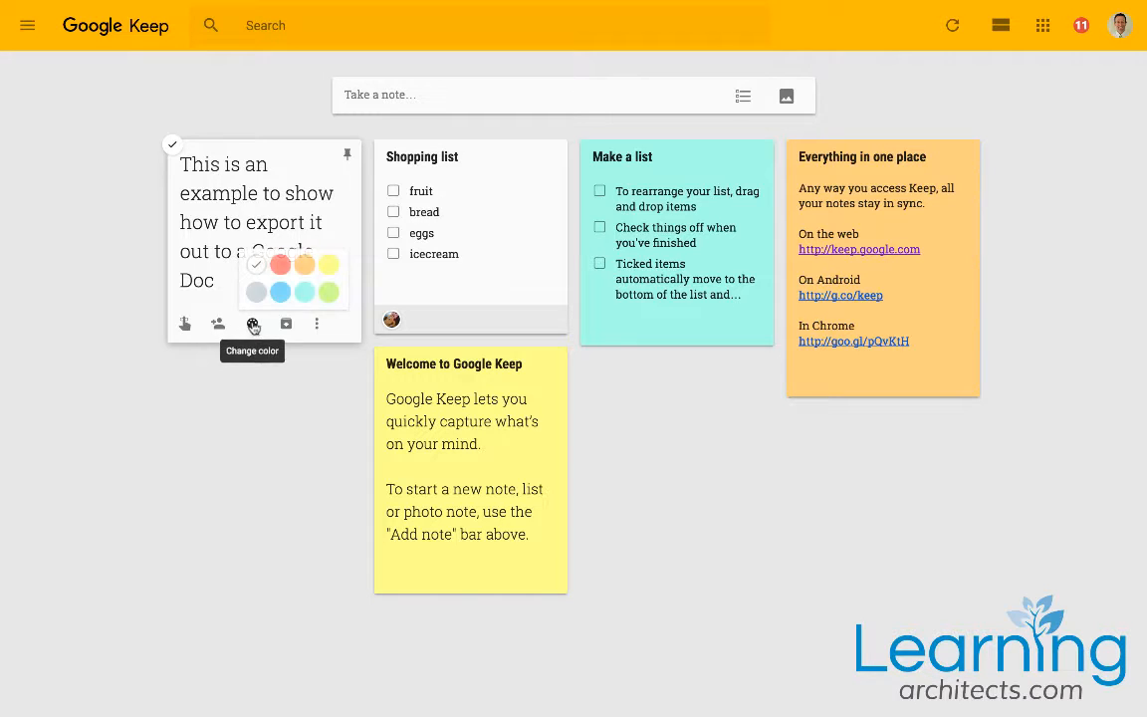
pyautogui.click(304, 263)
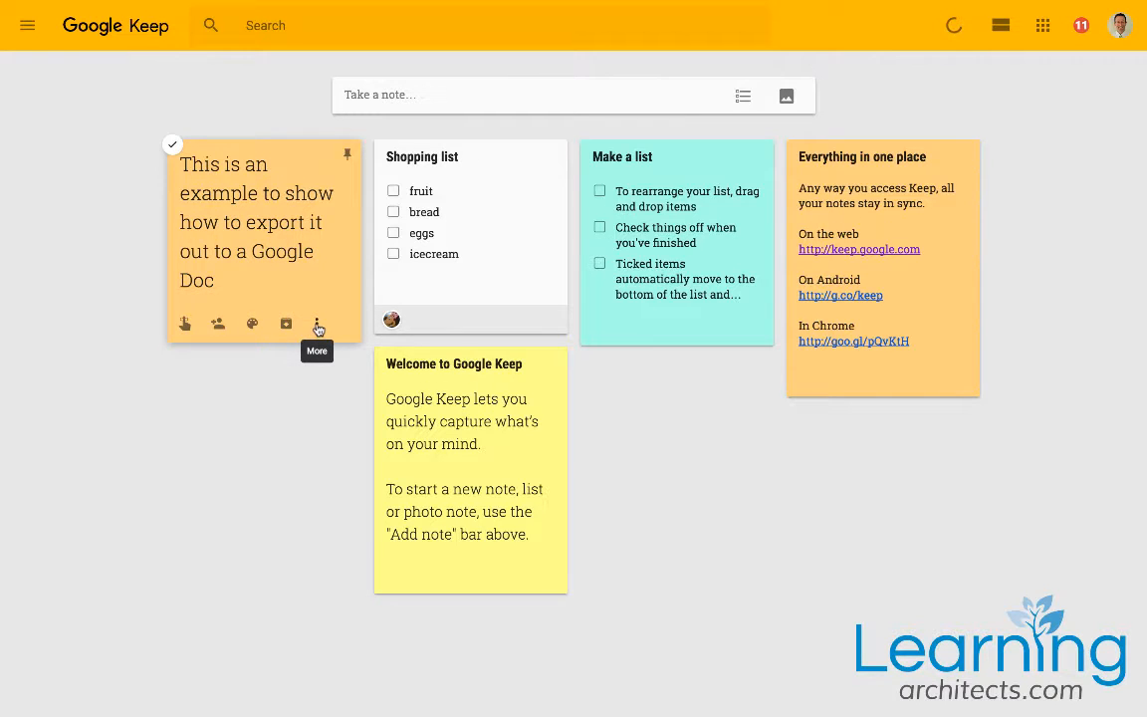
pyautogui.click(347, 157)
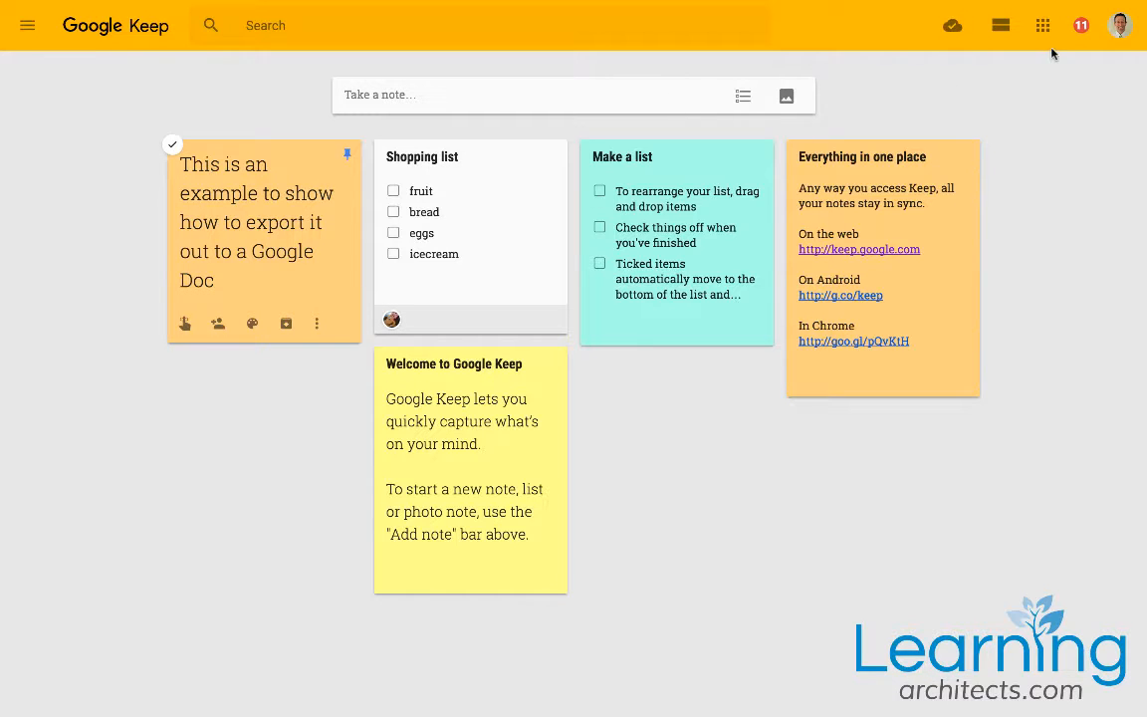
# Look through the pinned and other notes in list view, and return the layout to grid view.
pyautogui.click(994, 29)
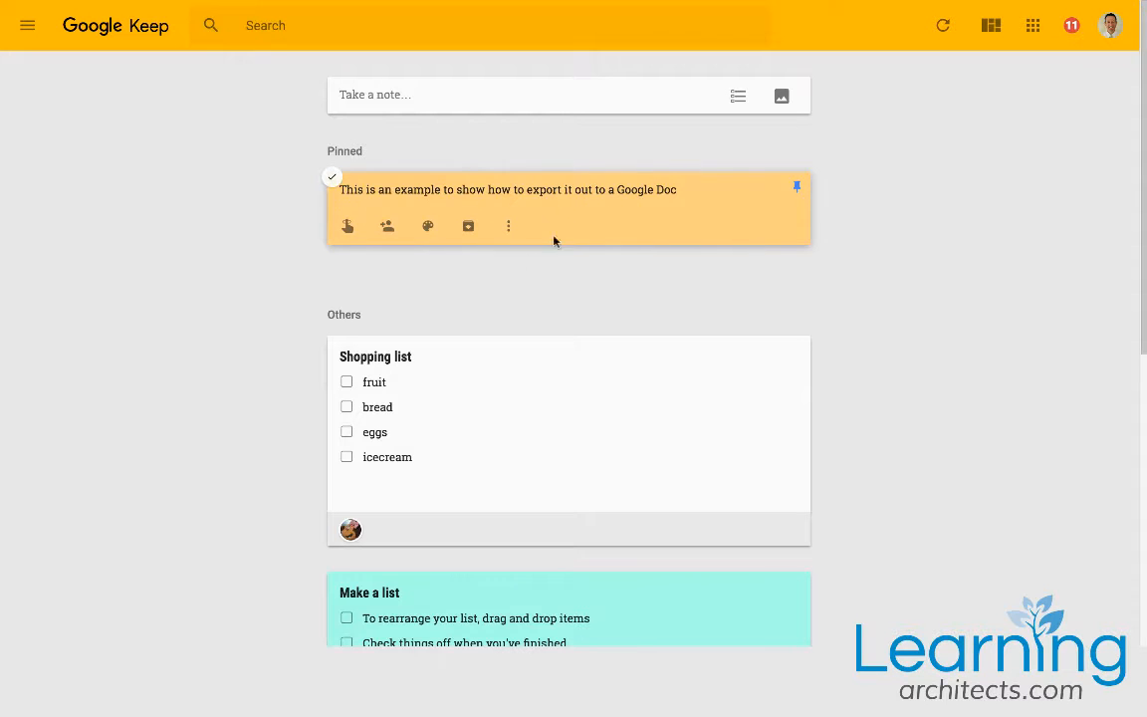
pyautogui.scroll(-3, 394, 377)
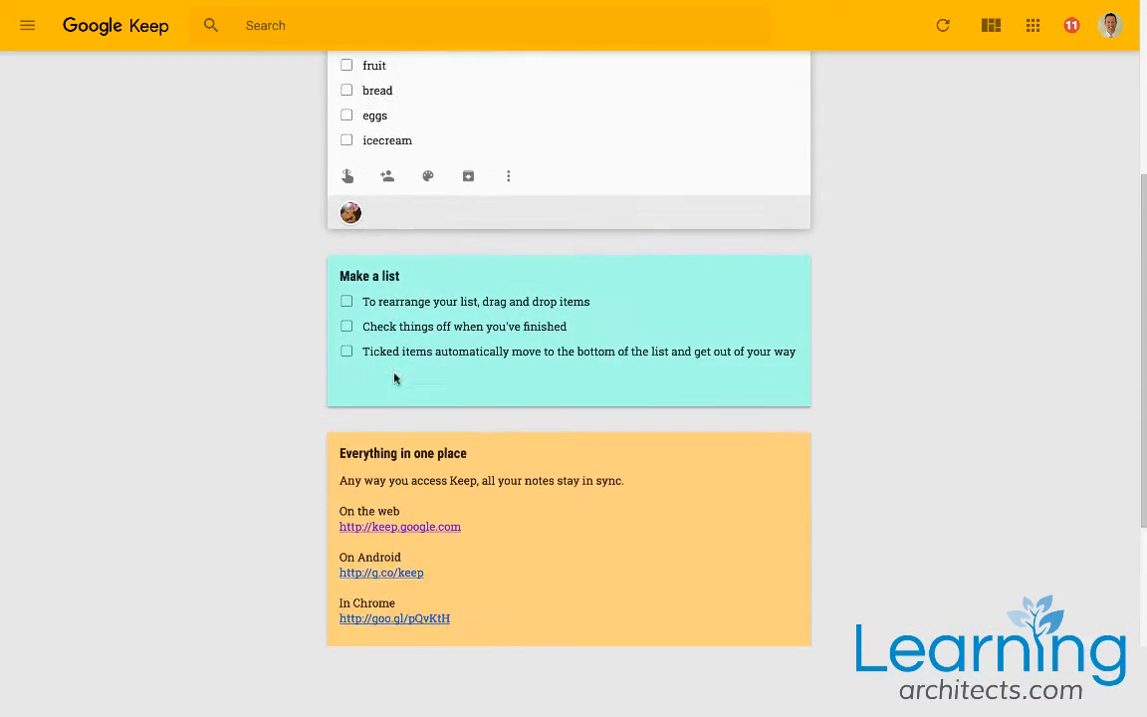
pyautogui.scroll(-2, 394, 376)
pyautogui.scroll(5, 394, 376)
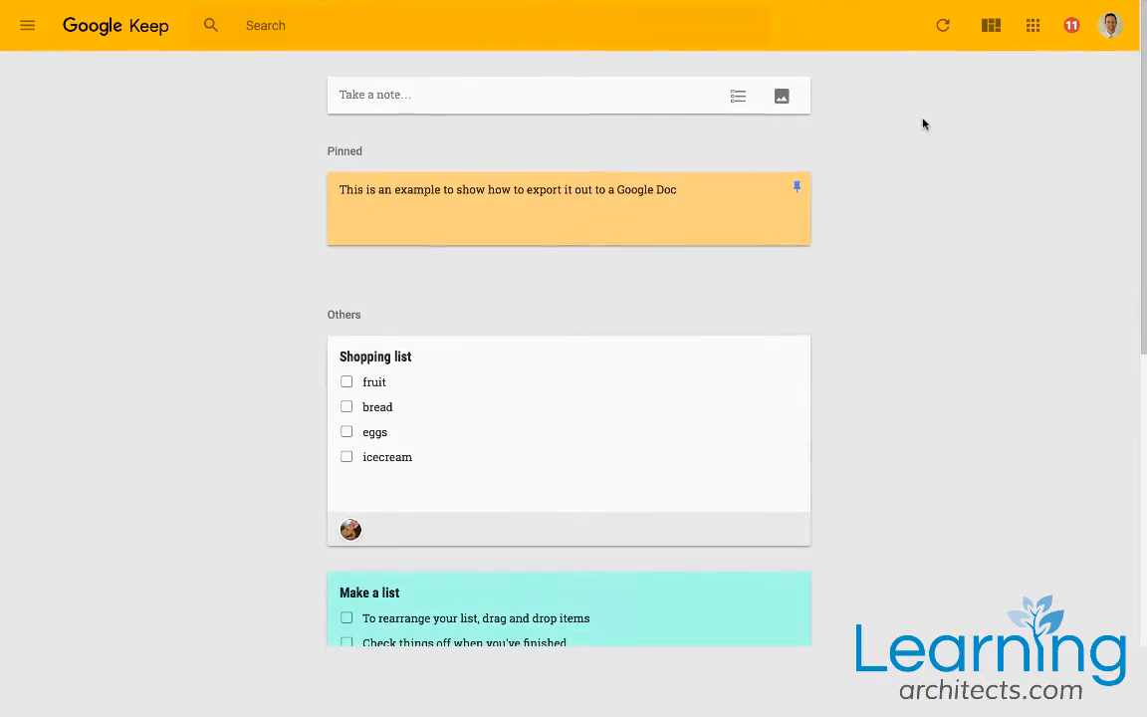
pyautogui.click(990, 25)
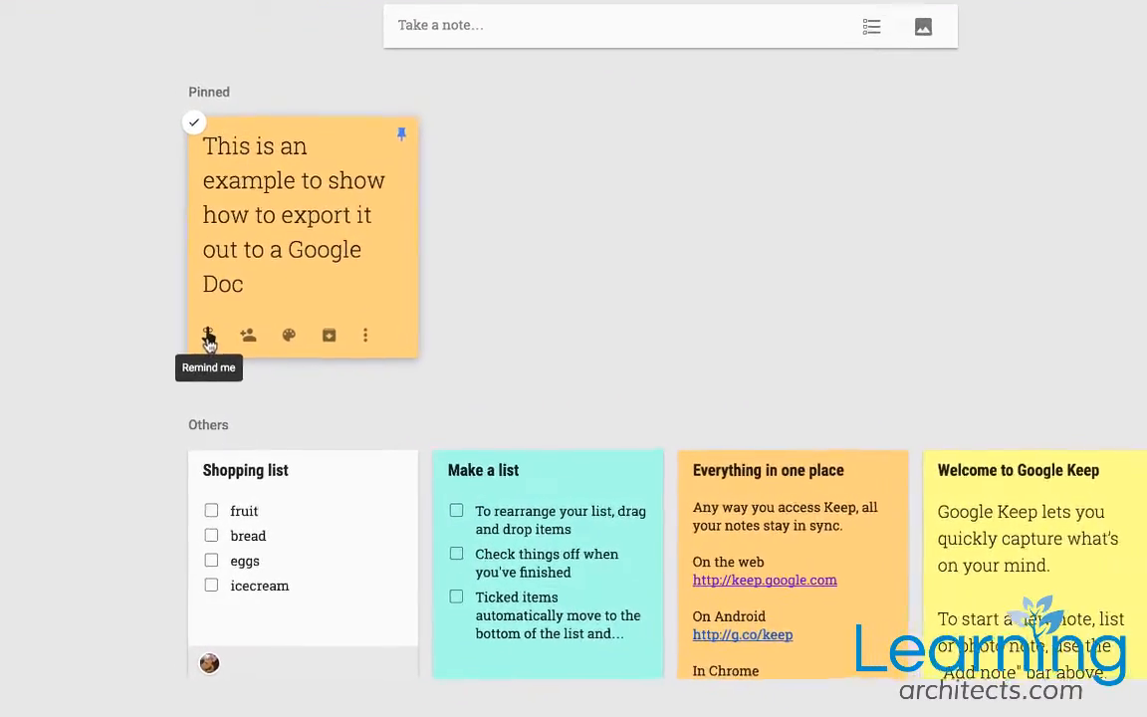
# Examine the date, time and repeat options for a reminder on the pinned note, and go back without saving one.
pyautogui.click(208, 336)
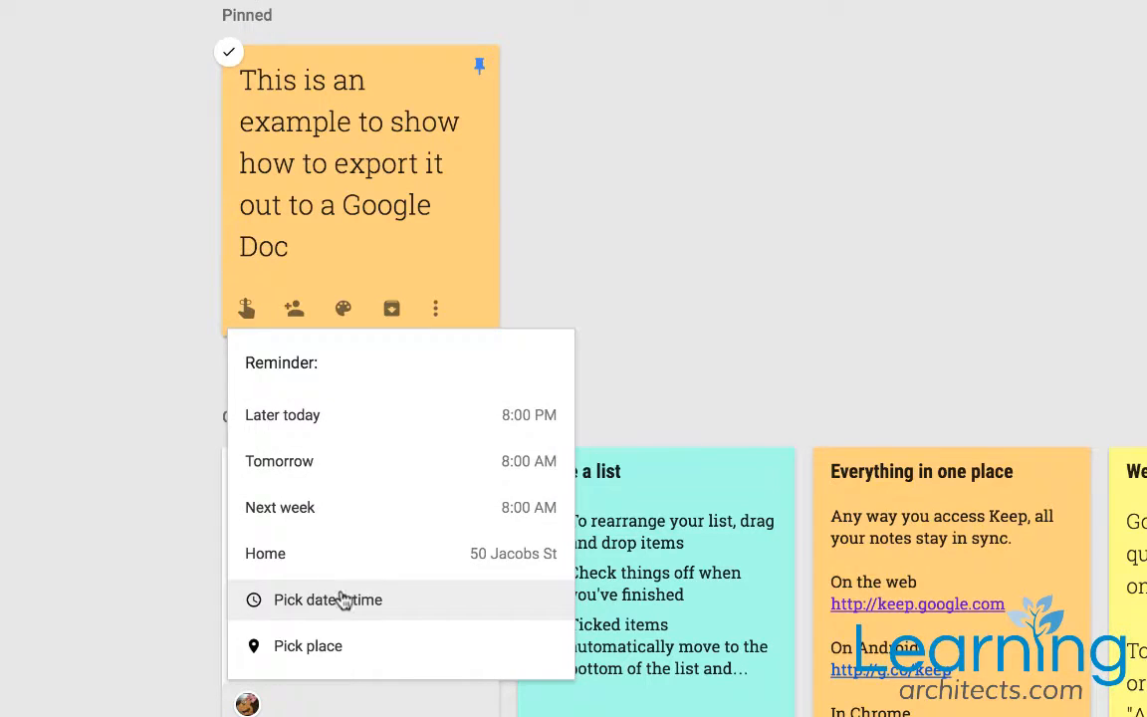
pyautogui.click(370, 602)
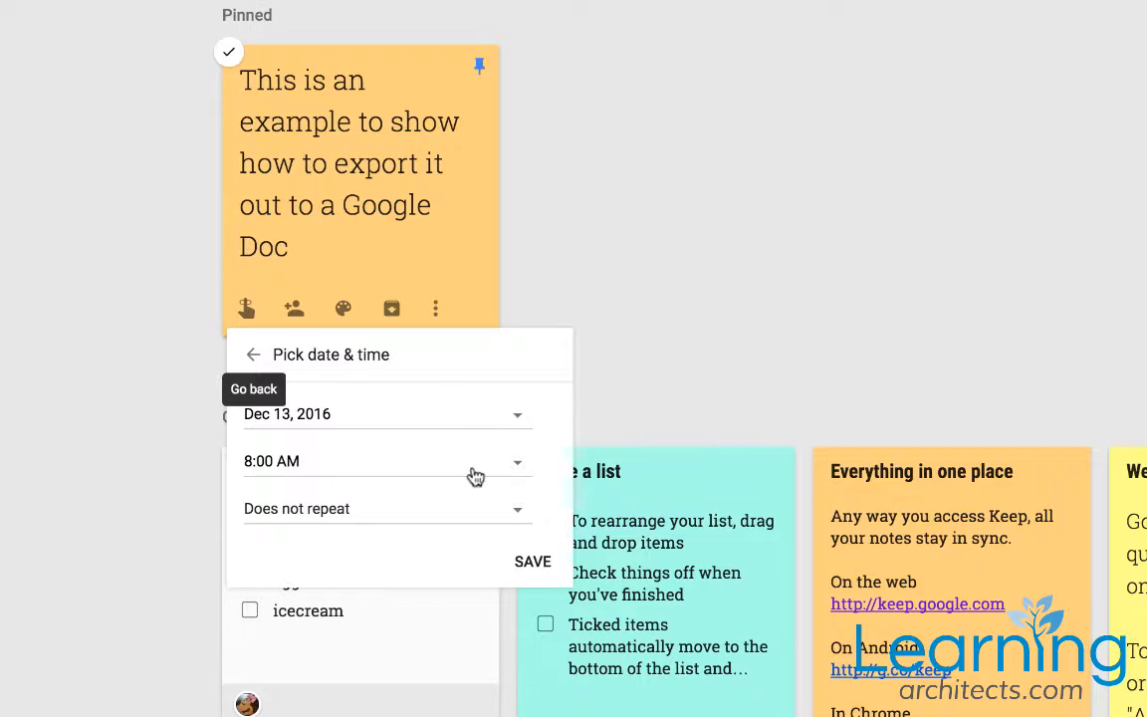
pyautogui.scroll(-1, 478, 472)
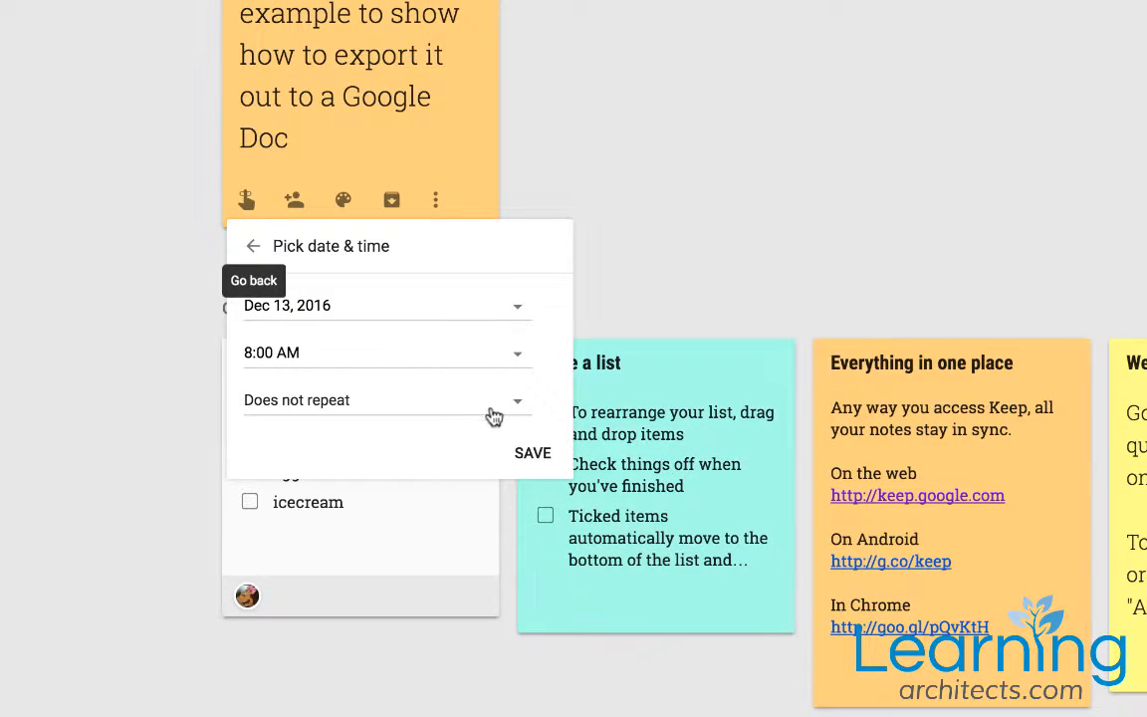
pyautogui.click(518, 402)
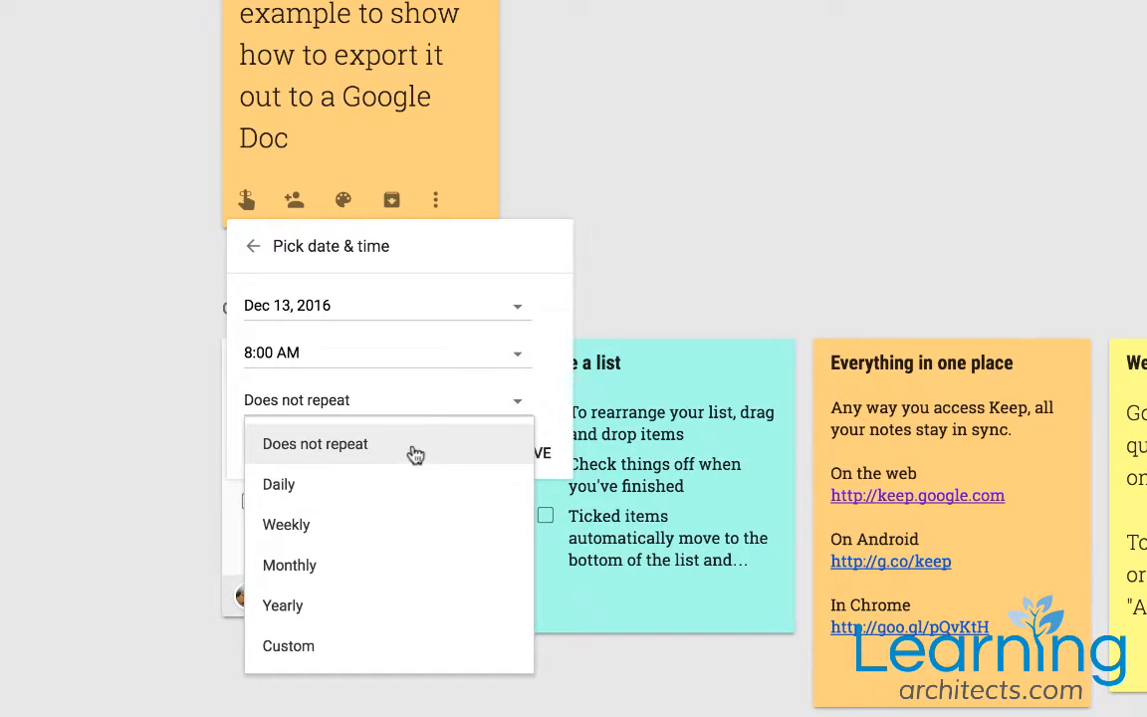
pyautogui.click(519, 353)
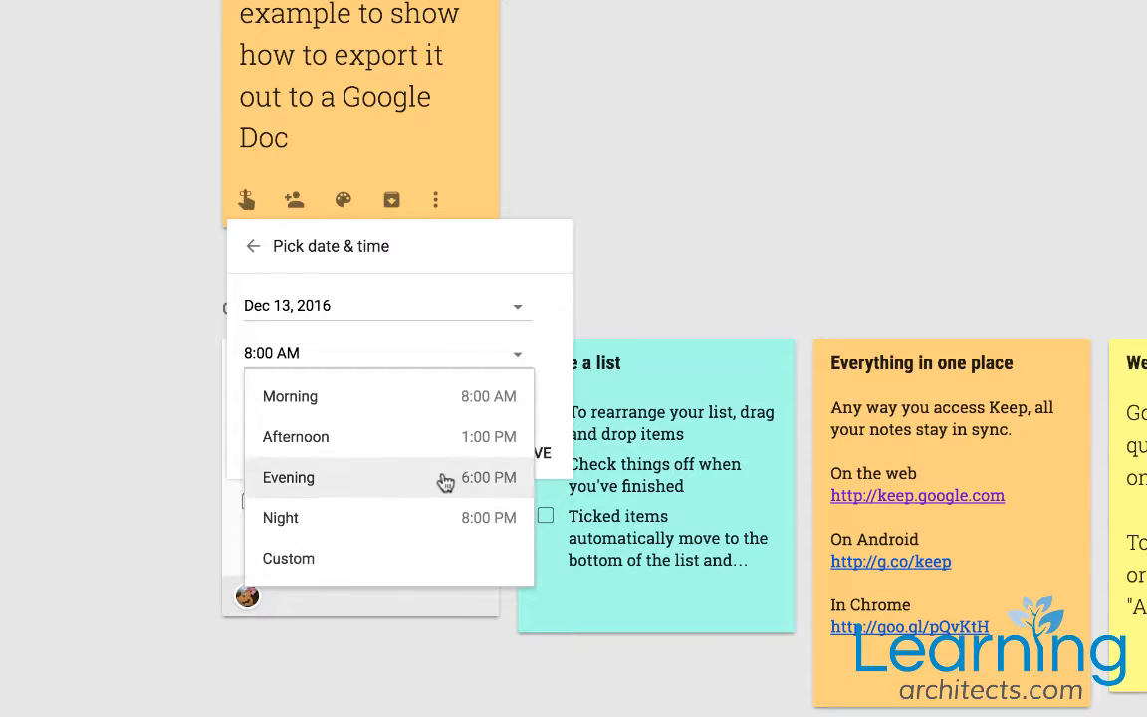
pyautogui.click(251, 251)
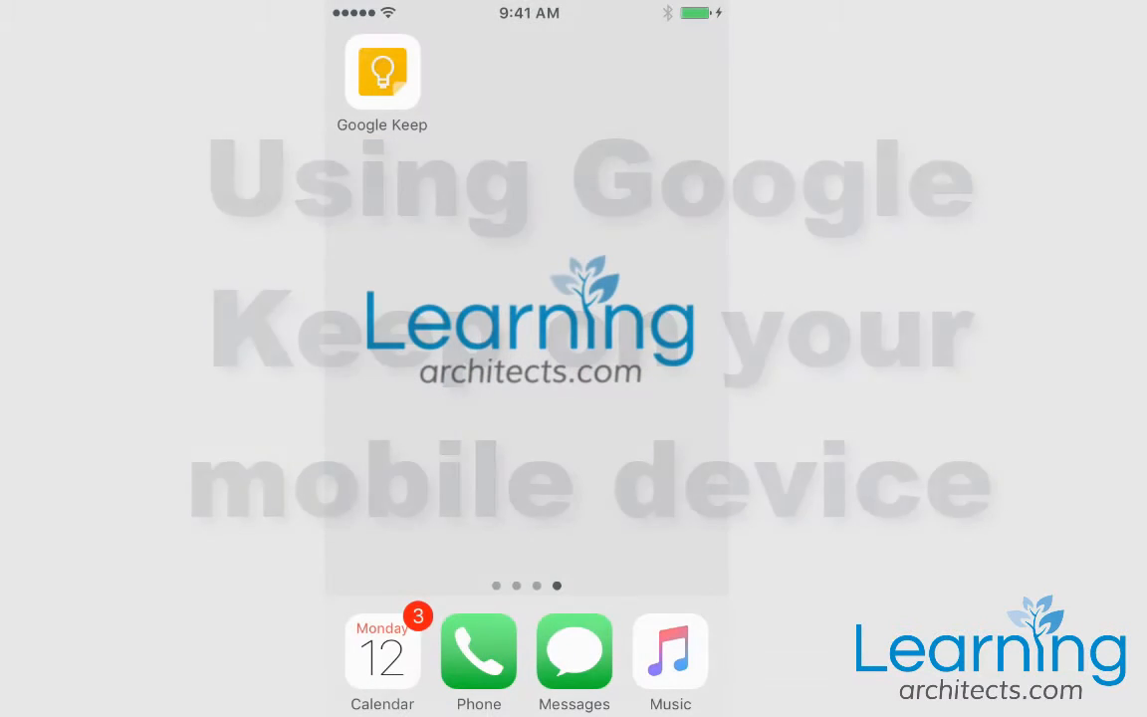
# Switch to the Google Keep app on the phone, get started, and select the existing account to open its notes.
pyautogui.click(382, 73)
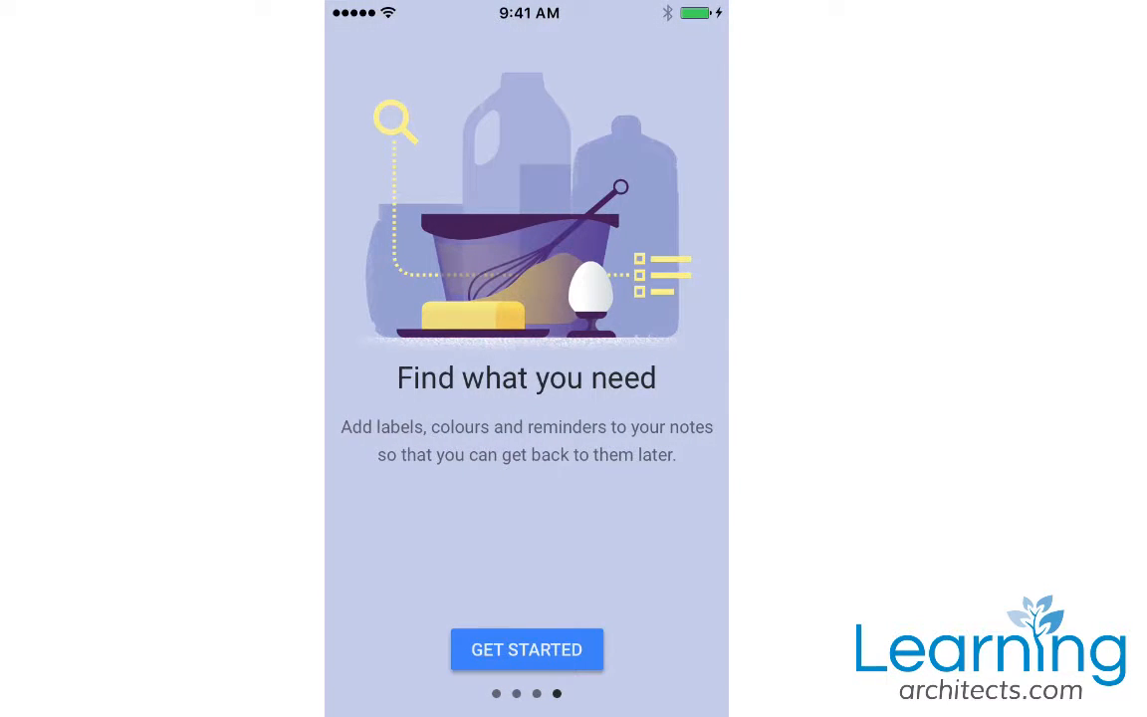
pyautogui.click(526, 649)
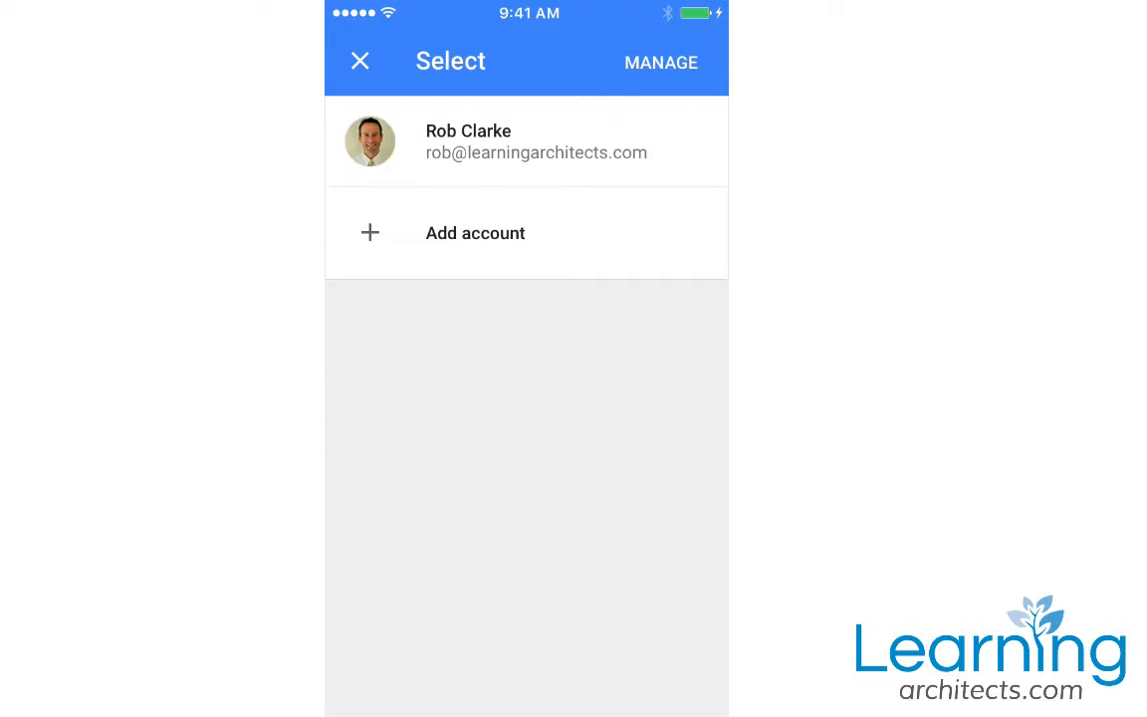
pyautogui.click(468, 141)
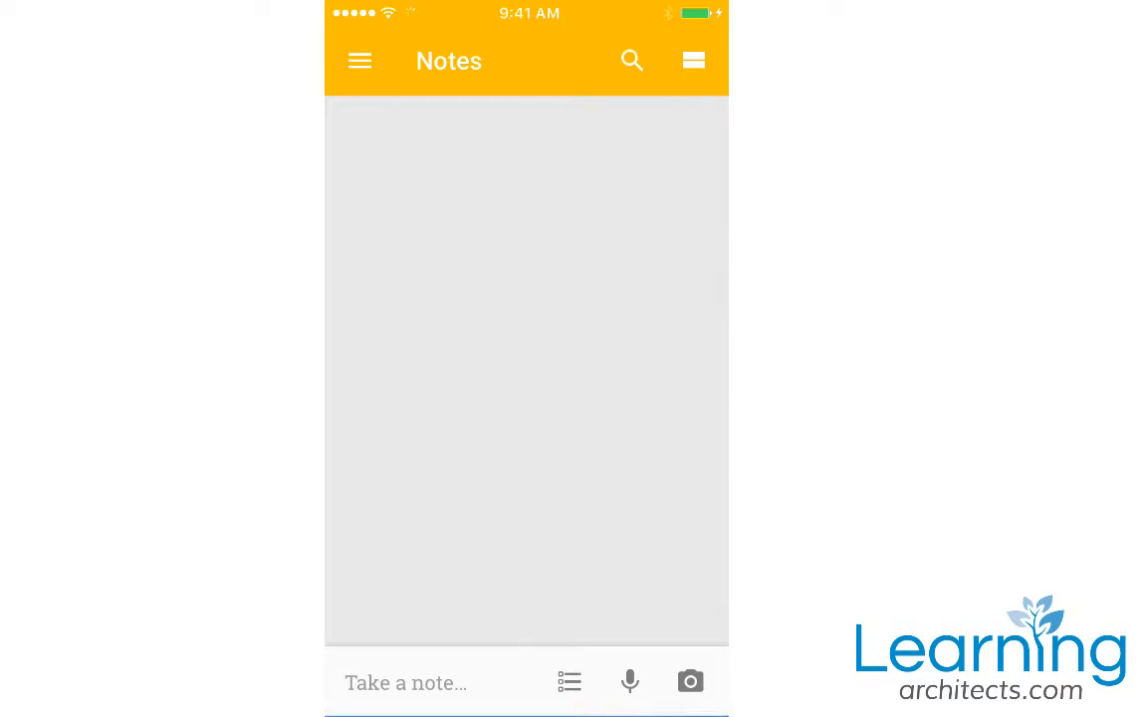